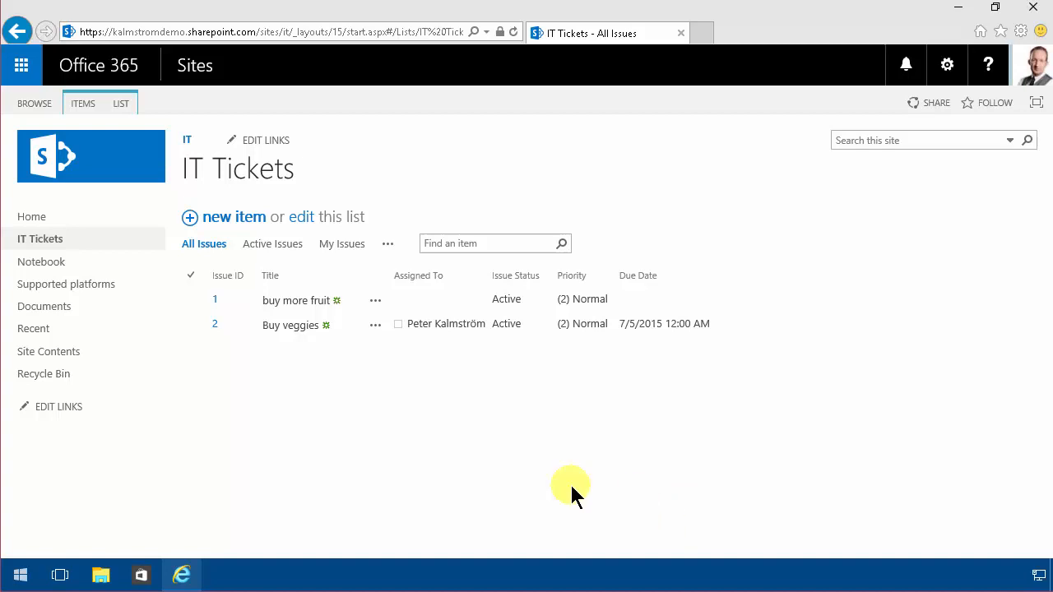
Step: Examine the e-mail notification option in the IT Tickets list's advanced settings, and return to the list
click(451, 434)
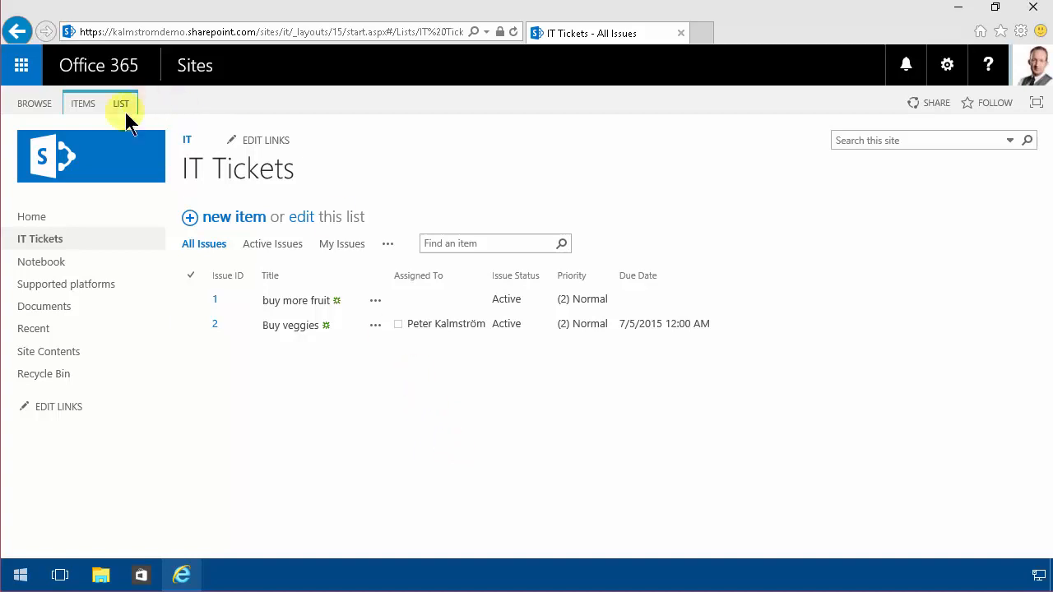
click(83, 105)
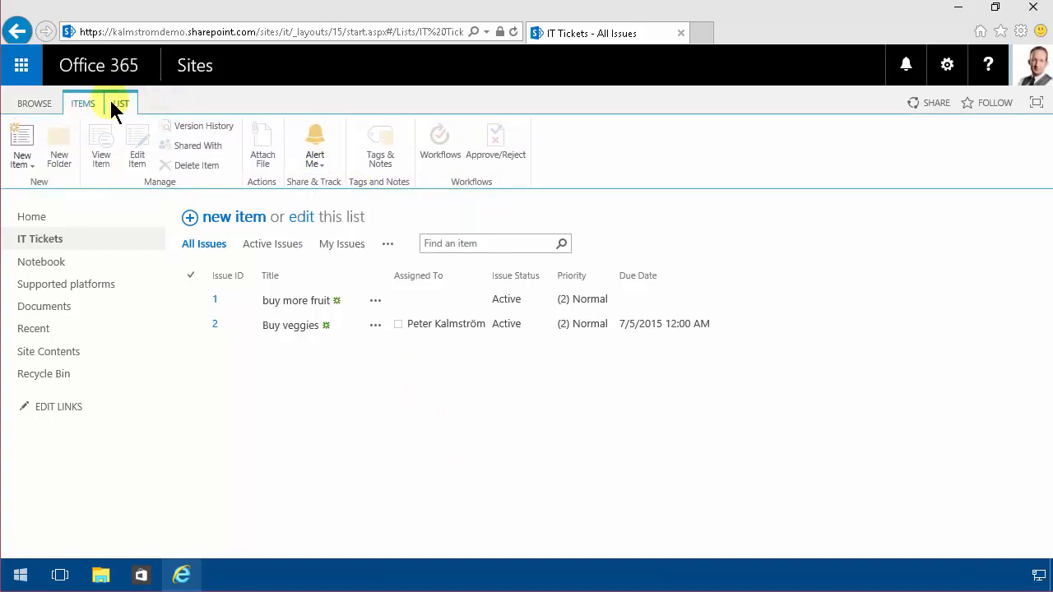
click(121, 104)
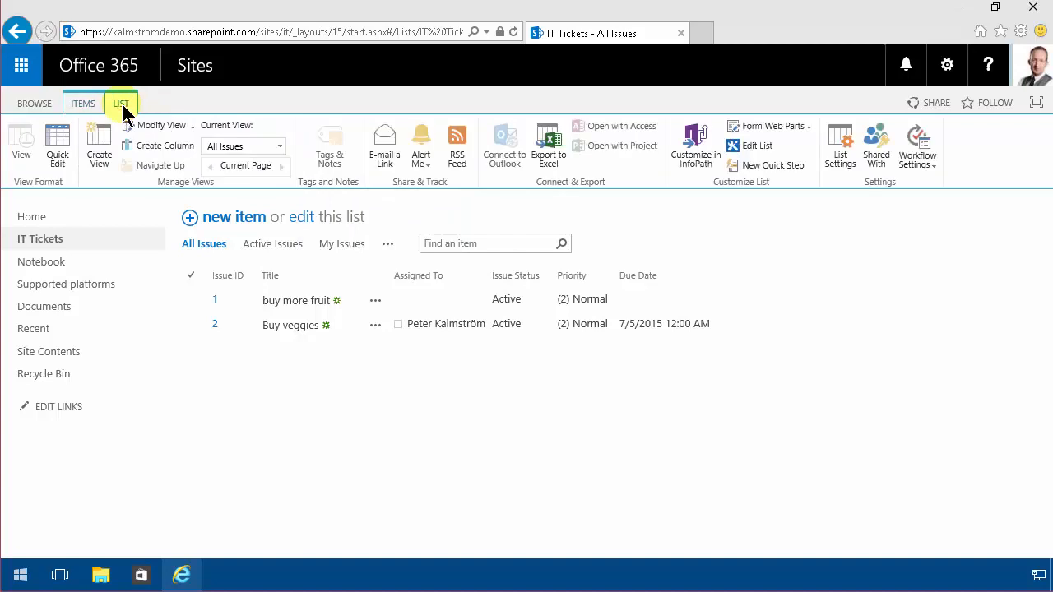
click(847, 136)
click(235, 342)
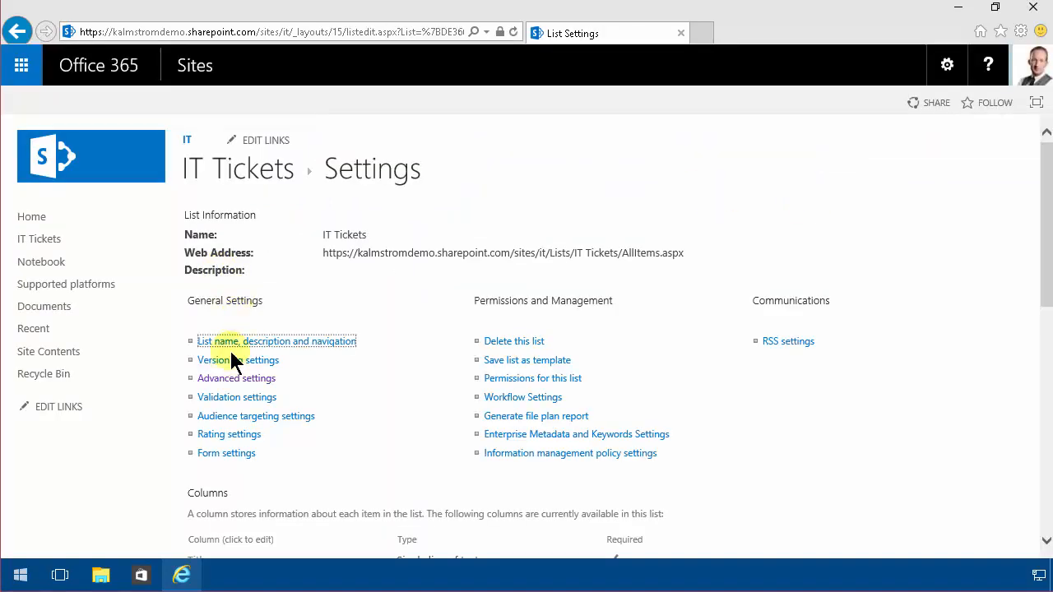
click(237, 378)
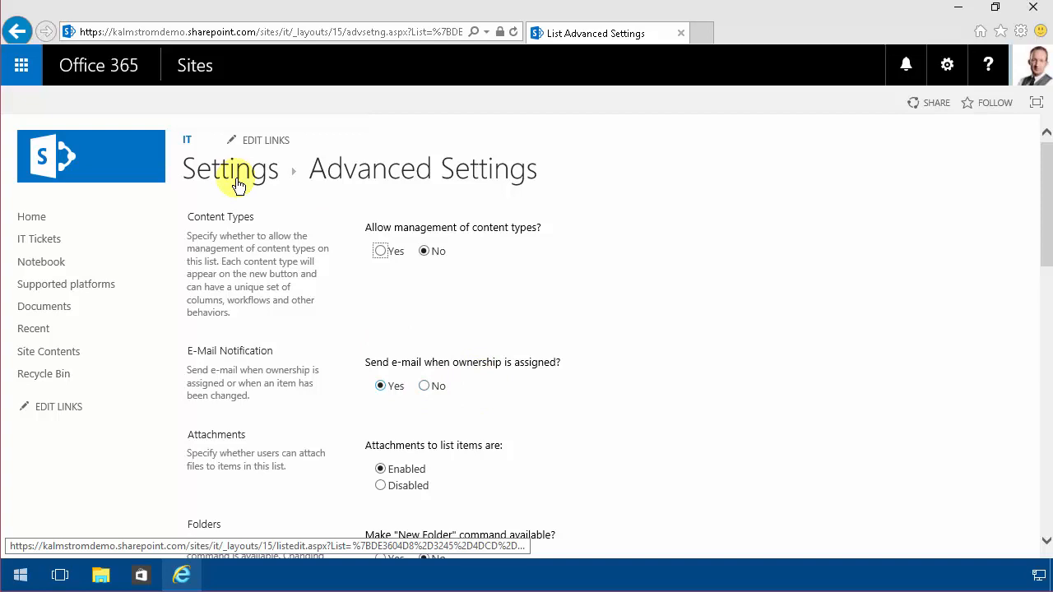
click(605, 293)
click(211, 168)
click(241, 177)
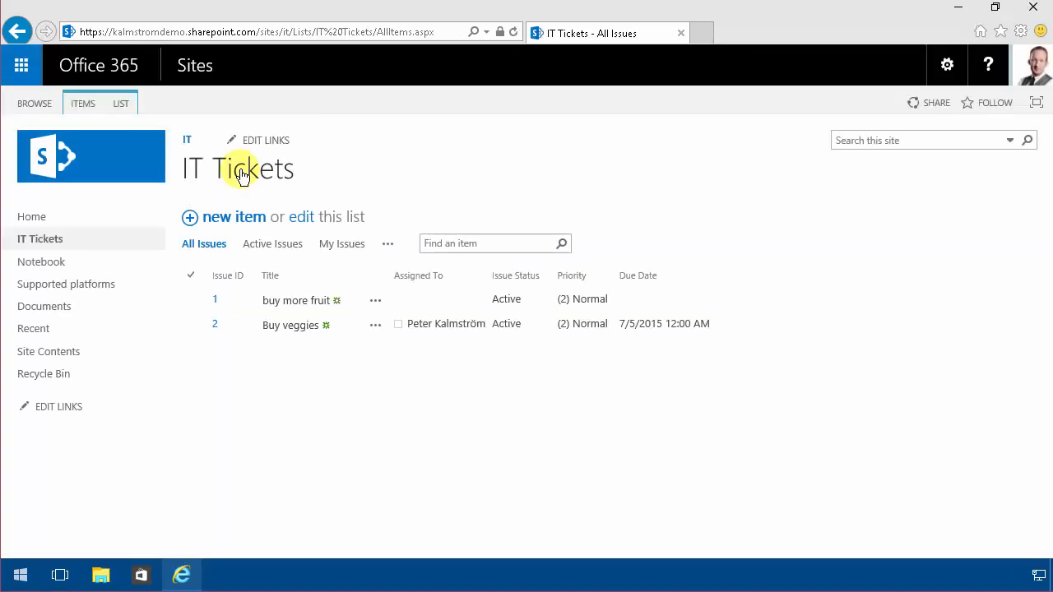
Step: Search the computer for "designer" and launch SharePoint Designer 2013 as administrator, allowing it to make changes to the PC
click(19, 574)
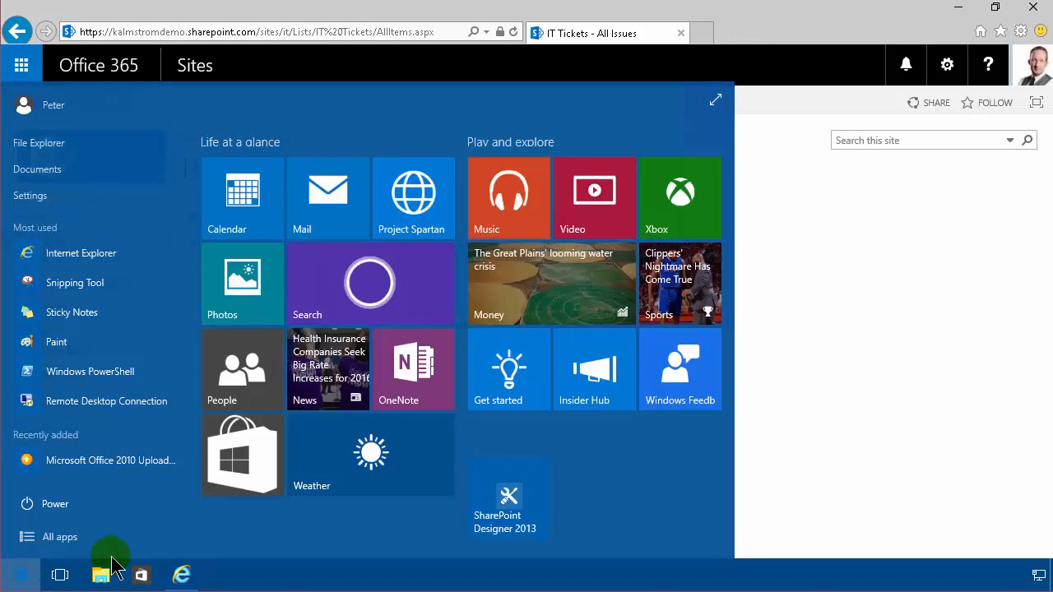
text(designer)
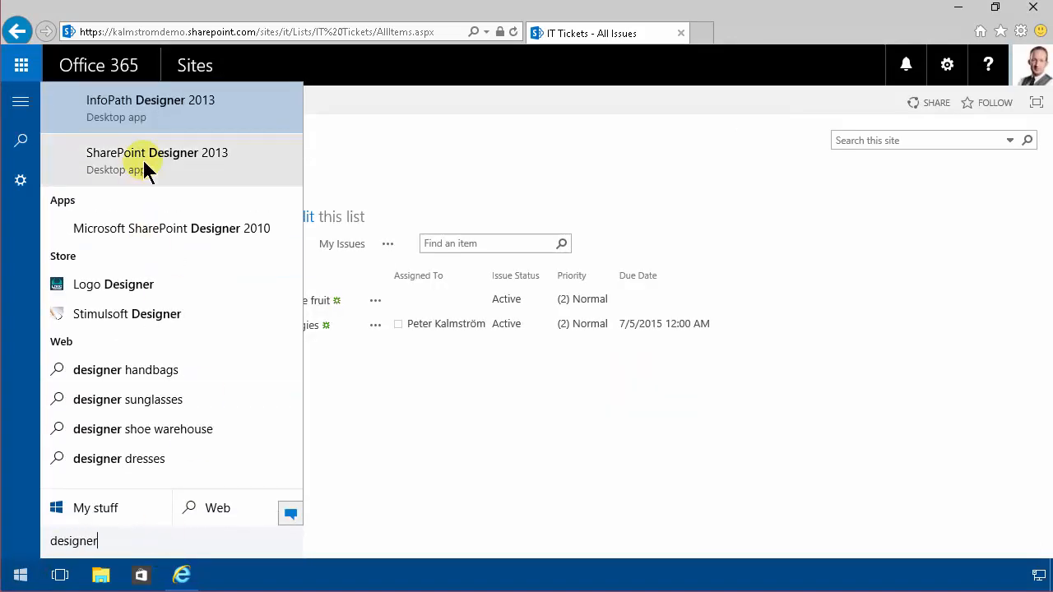
right_click(144, 168)
click(190, 198)
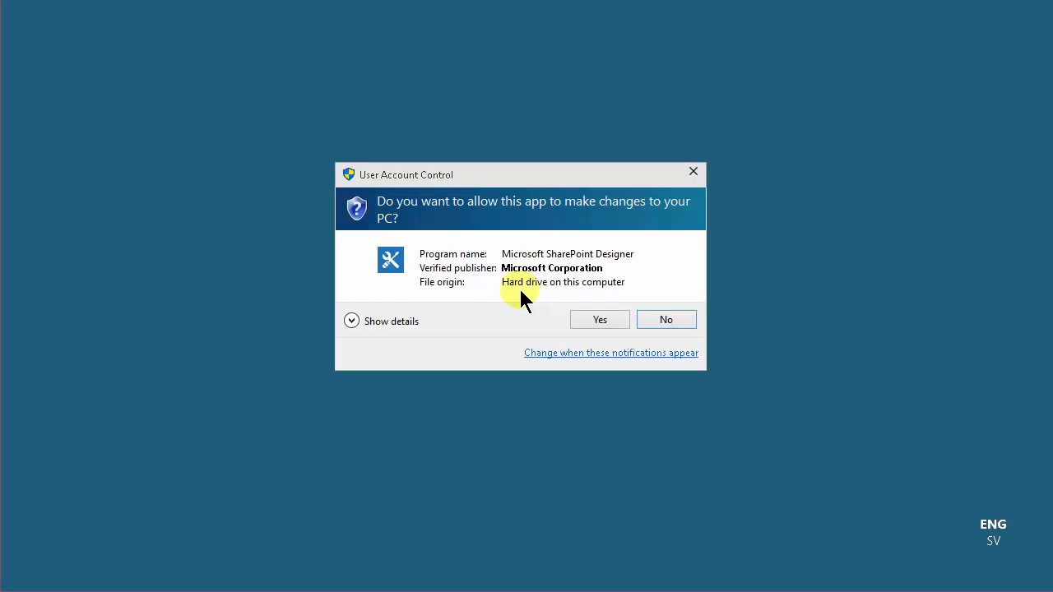
click(590, 322)
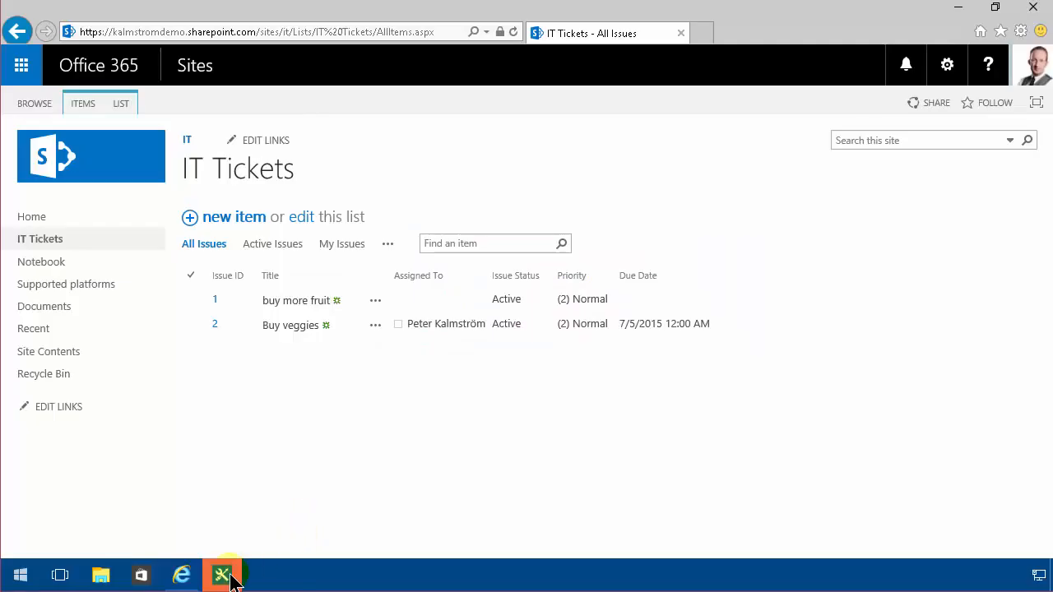
click(222, 576)
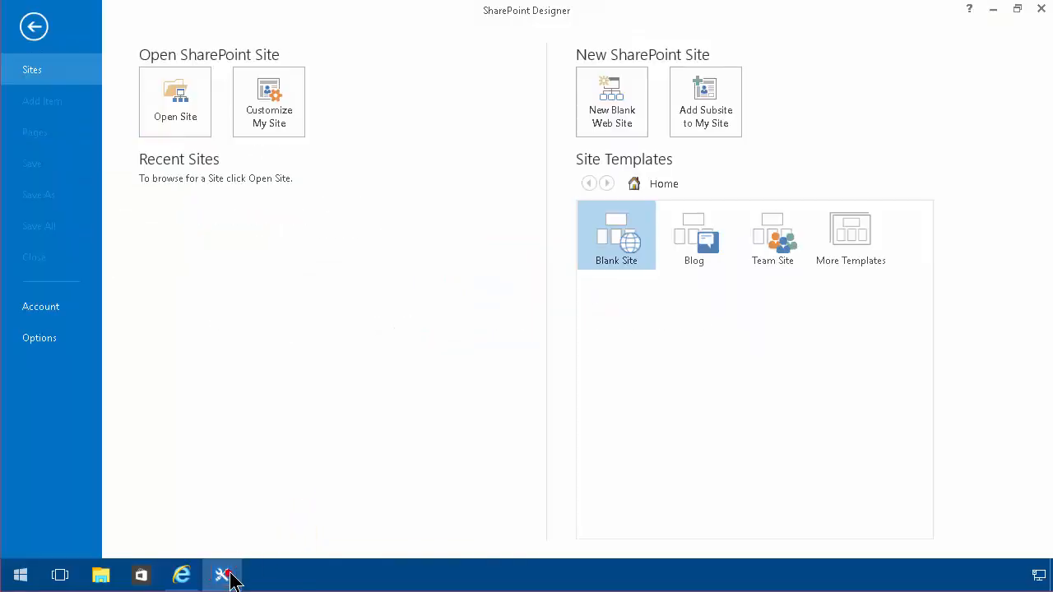
click(180, 95)
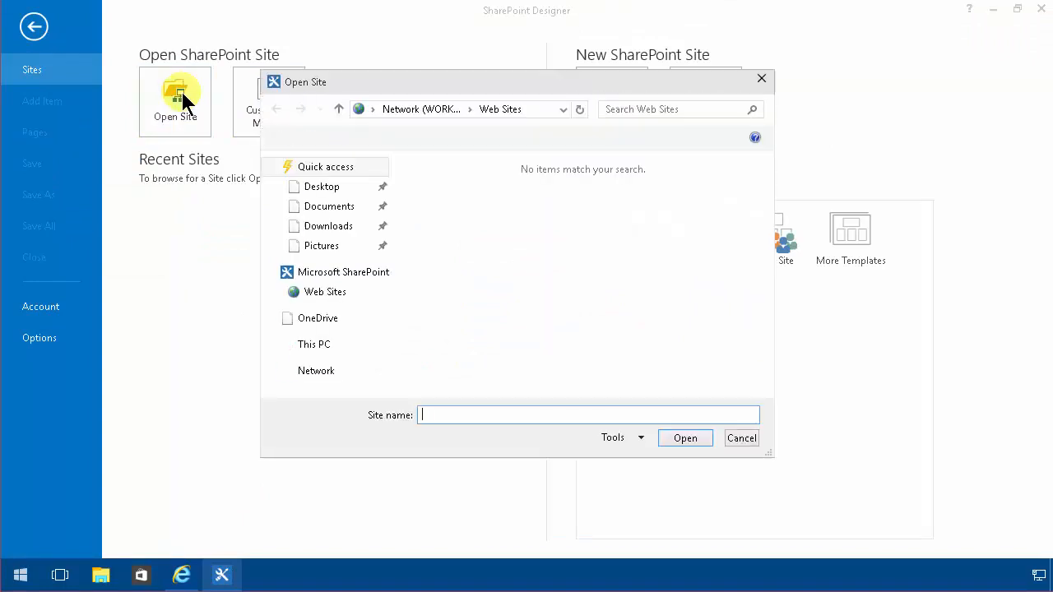
click(181, 575)
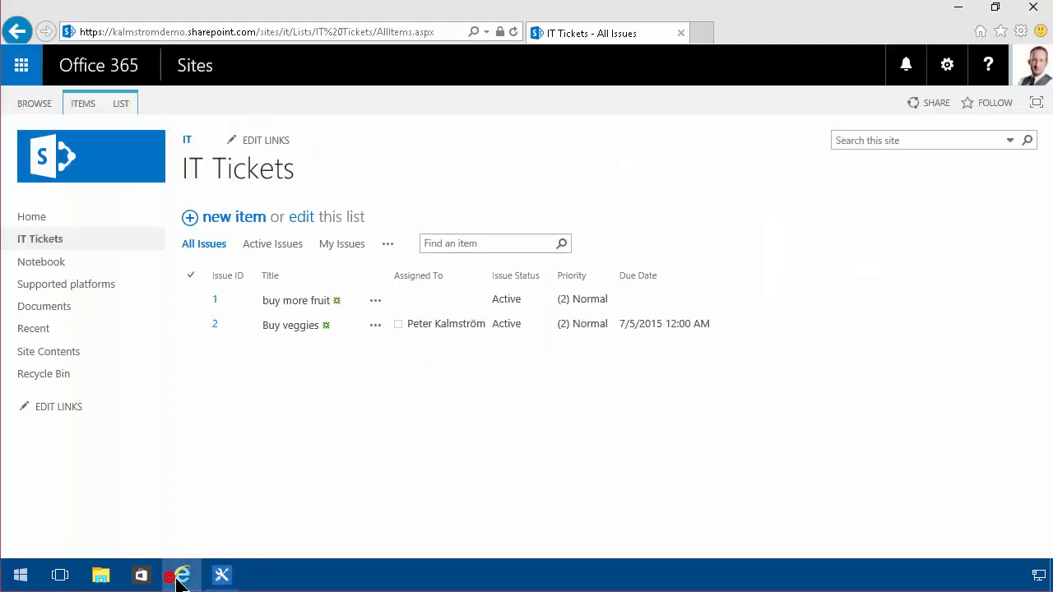
click(240, 33)
click(295, 32)
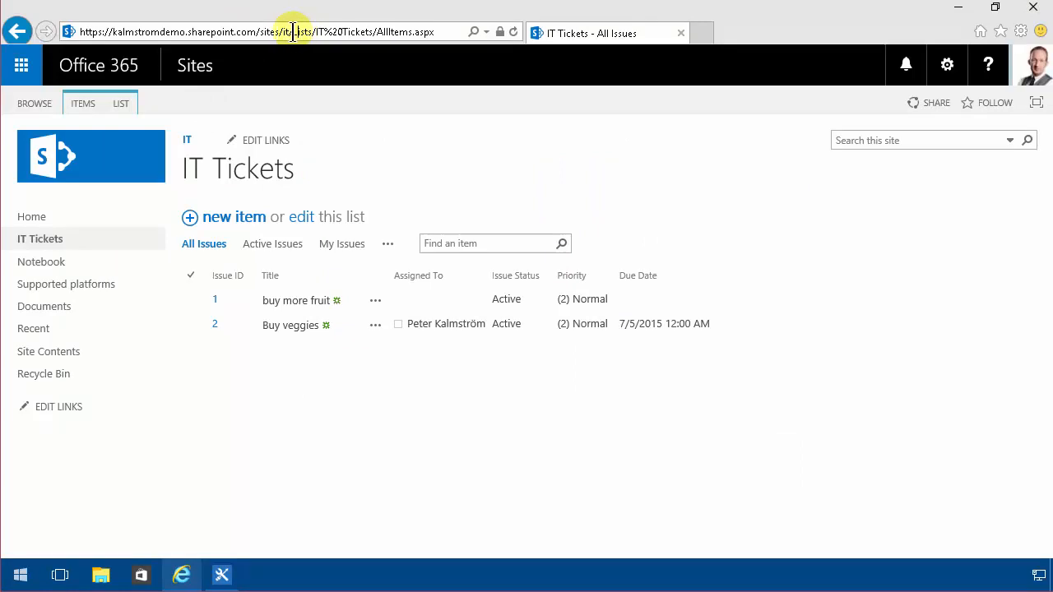
drag(288, 32, 80, 32)
key(ctrl+c)
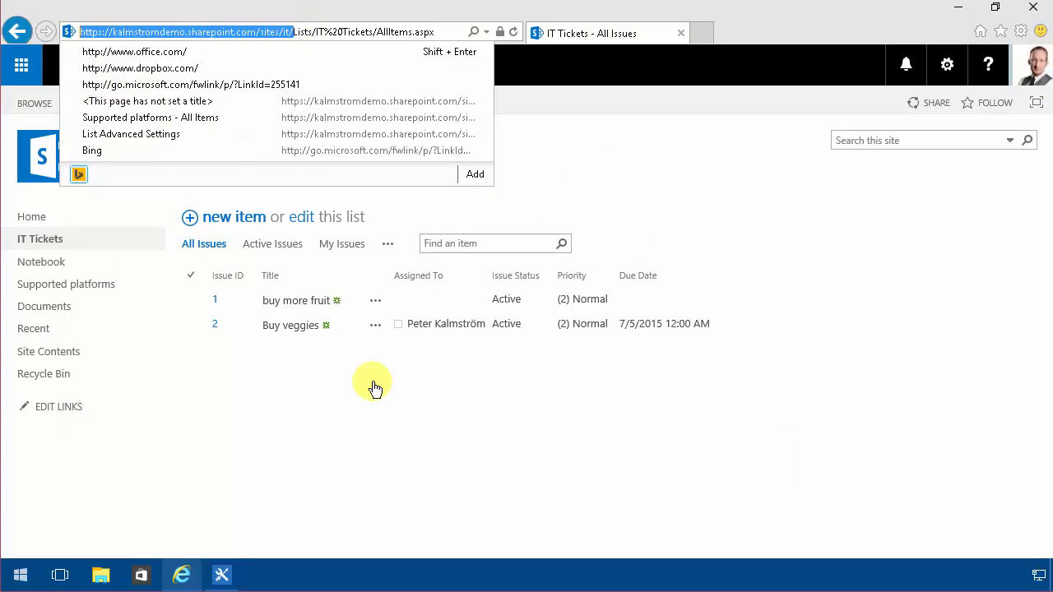
click(230, 573)
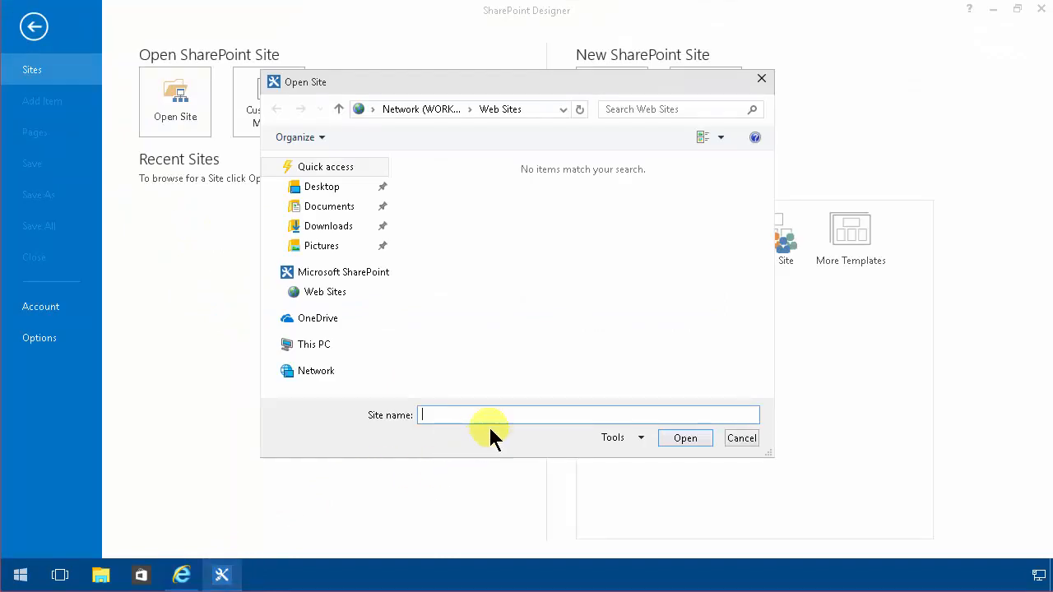
key(ctrl+v)
click(689, 439)
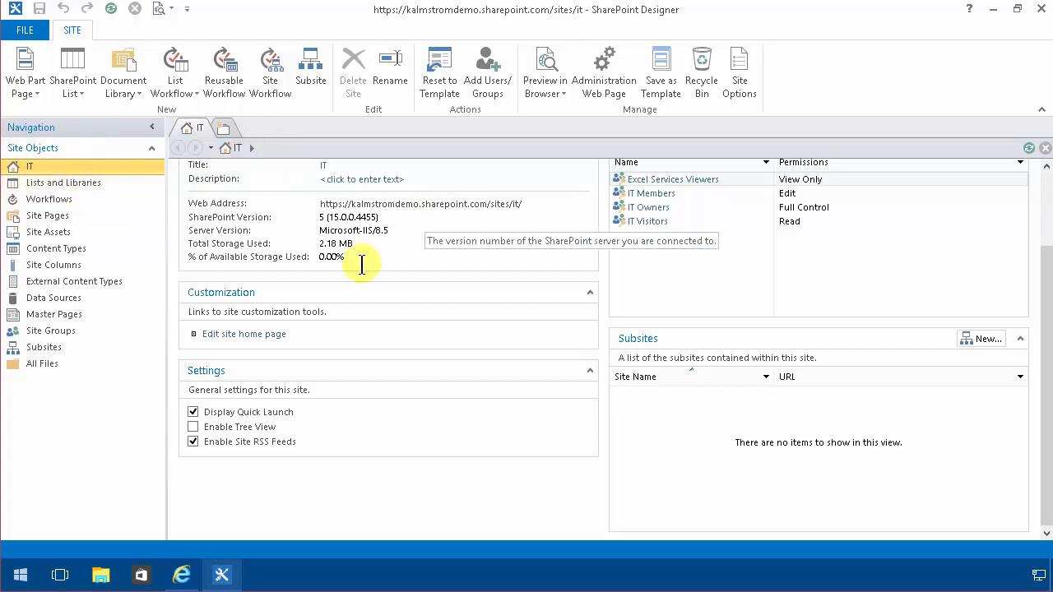
Step: Open the settings page of the IT Tickets list from the site's lists and libraries
scroll(363, 246, up, 2)
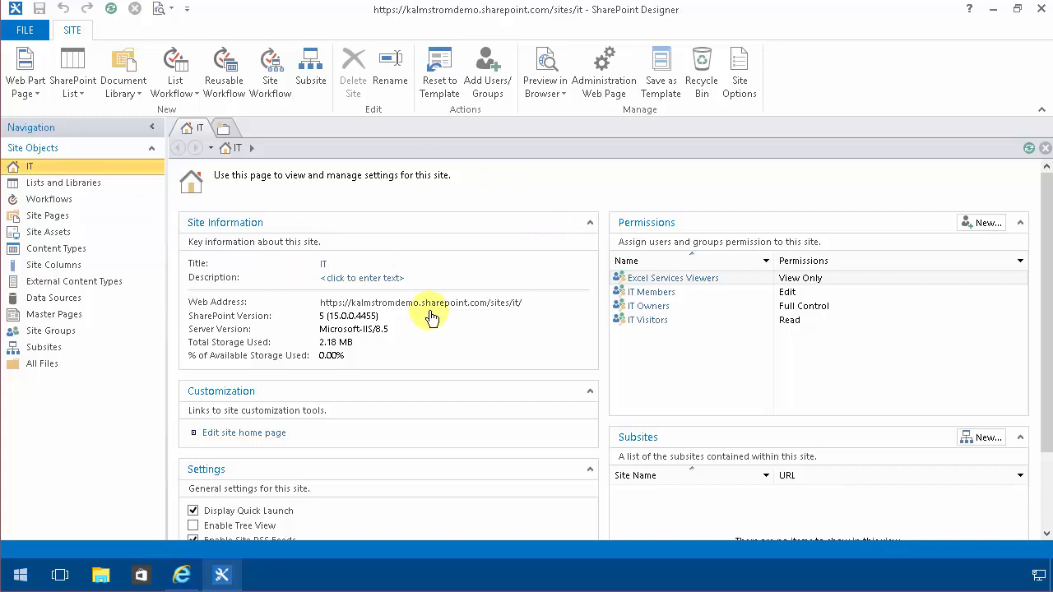
click(71, 178)
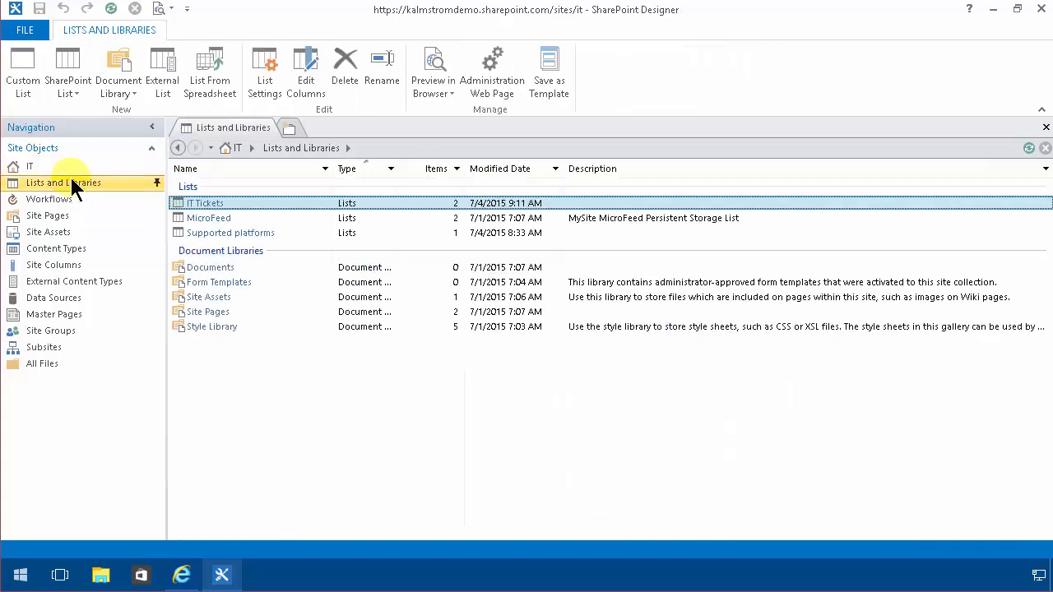
click(207, 206)
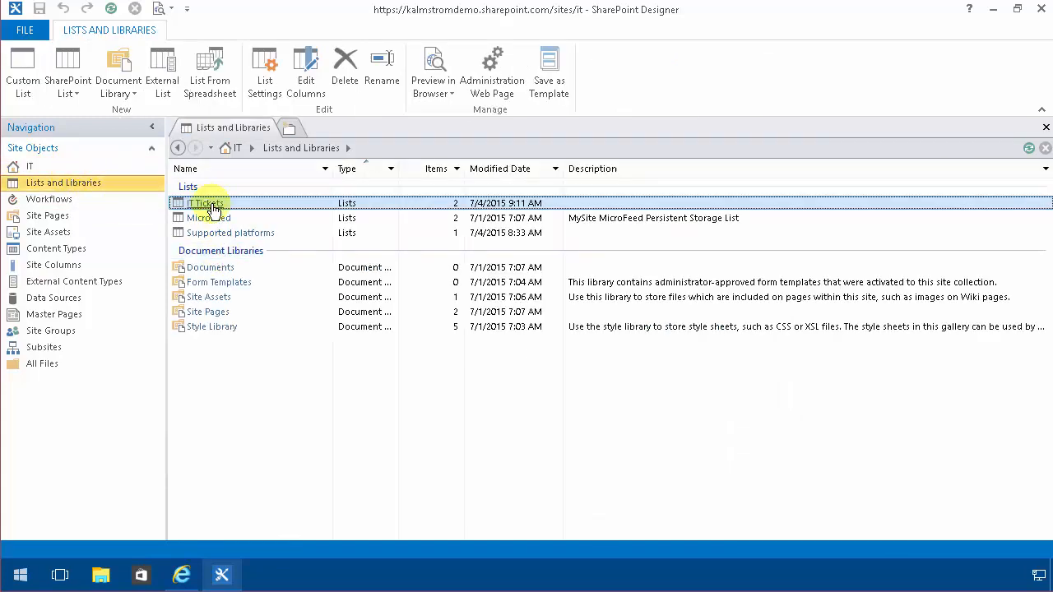
click(211, 207)
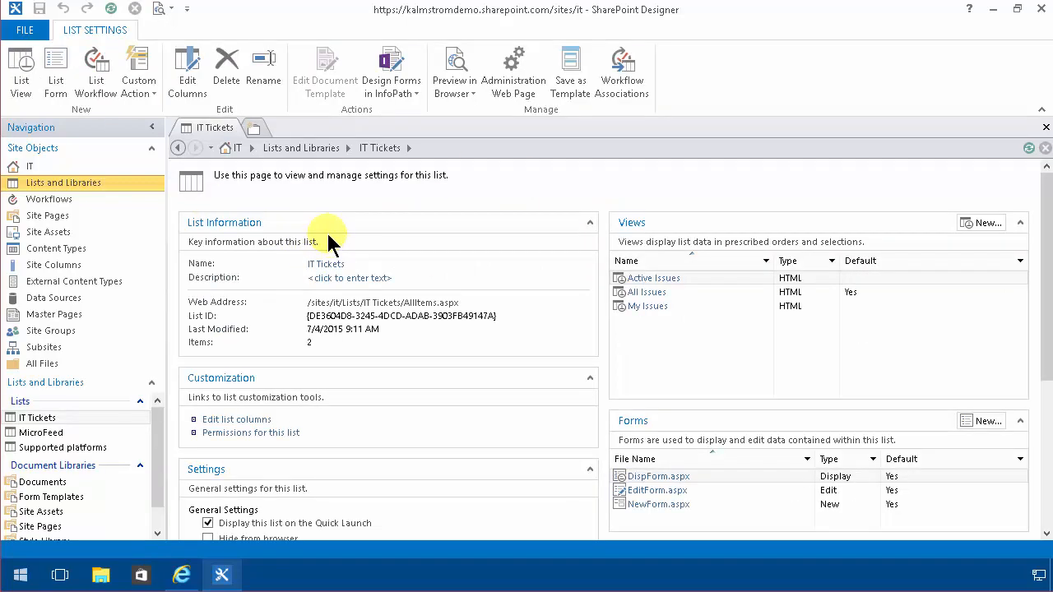
Step: Start a new list workflow for IT Tickets with SharePoint 2010 Workflow as its platform type
drag(1046, 219, 1041, 354)
scroll(1039, 350, down, 2)
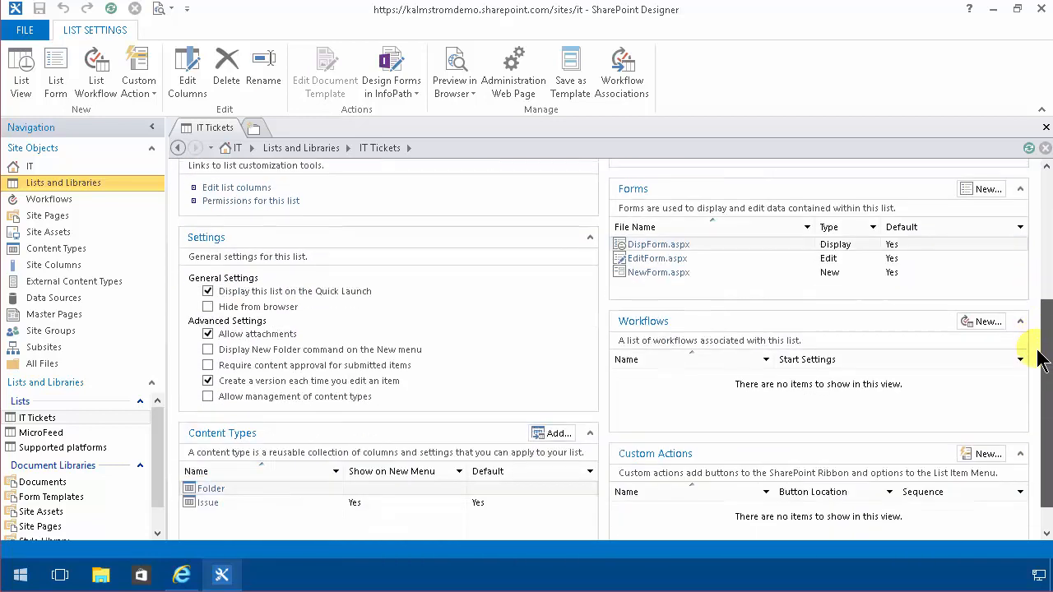
click(983, 322)
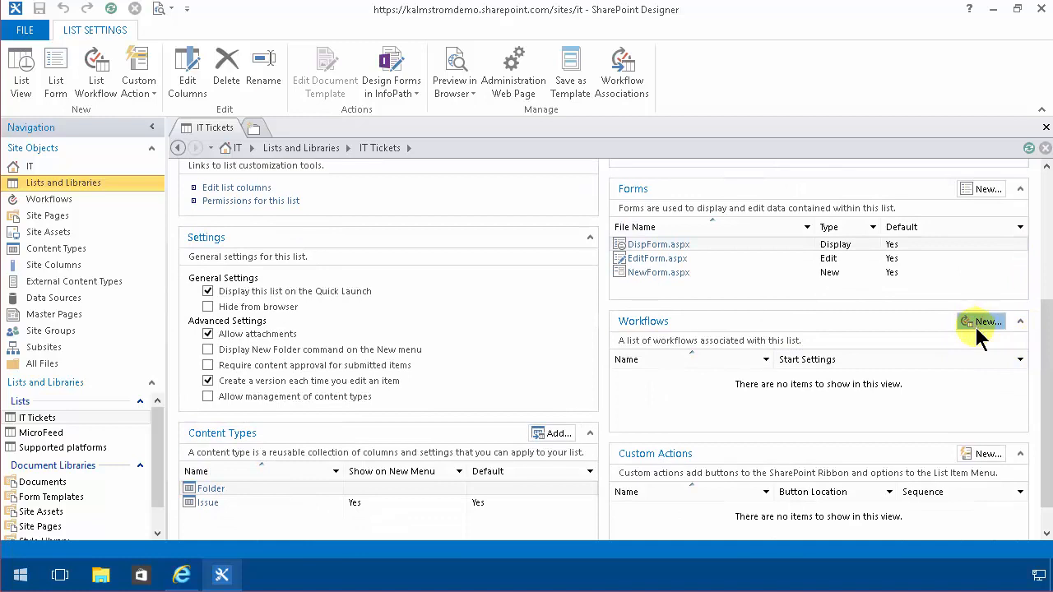
click(613, 368)
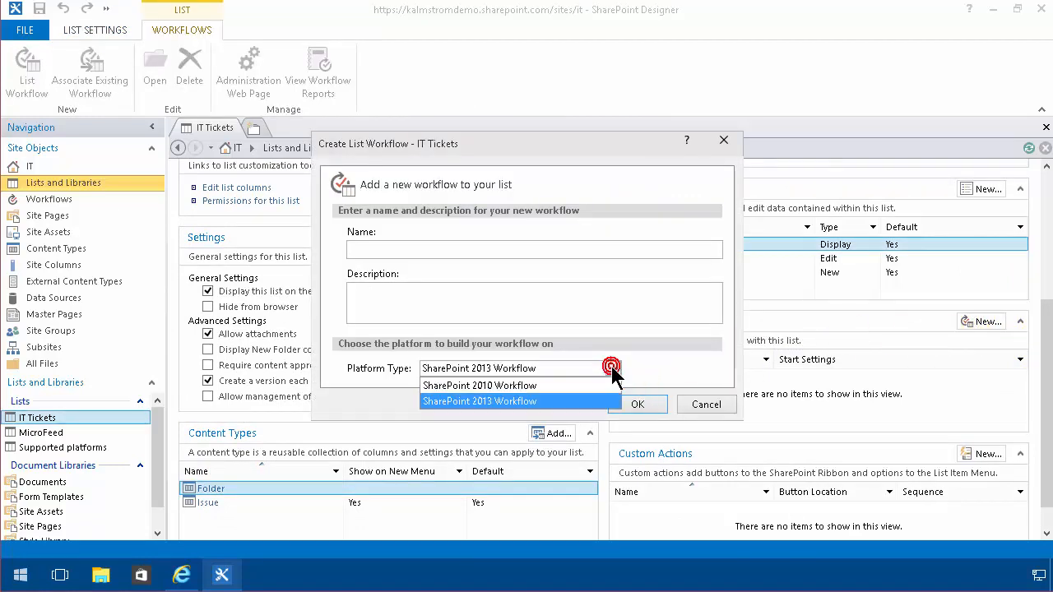
click(521, 386)
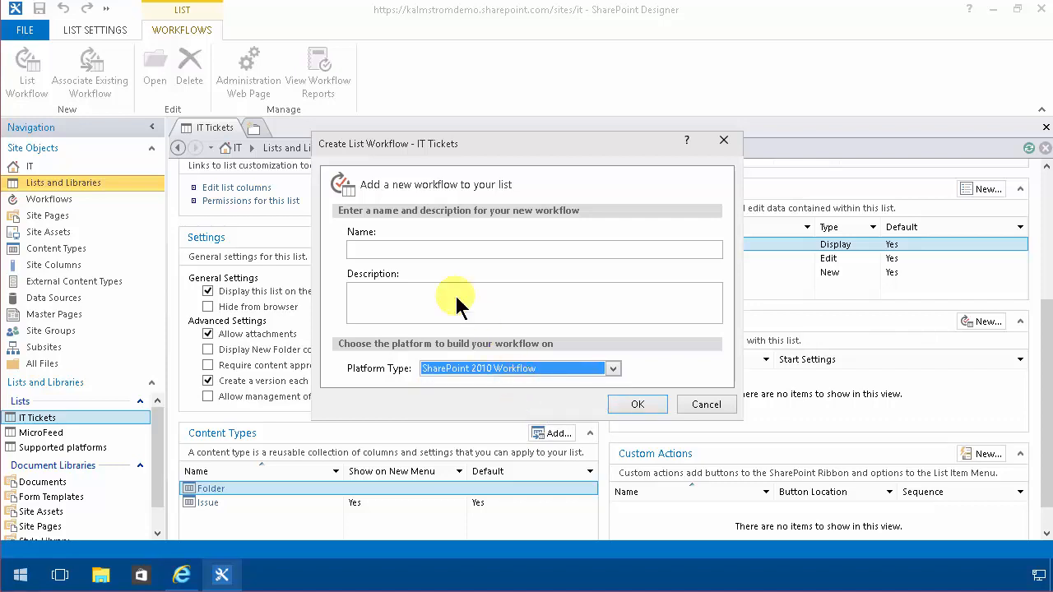
click(420, 248)
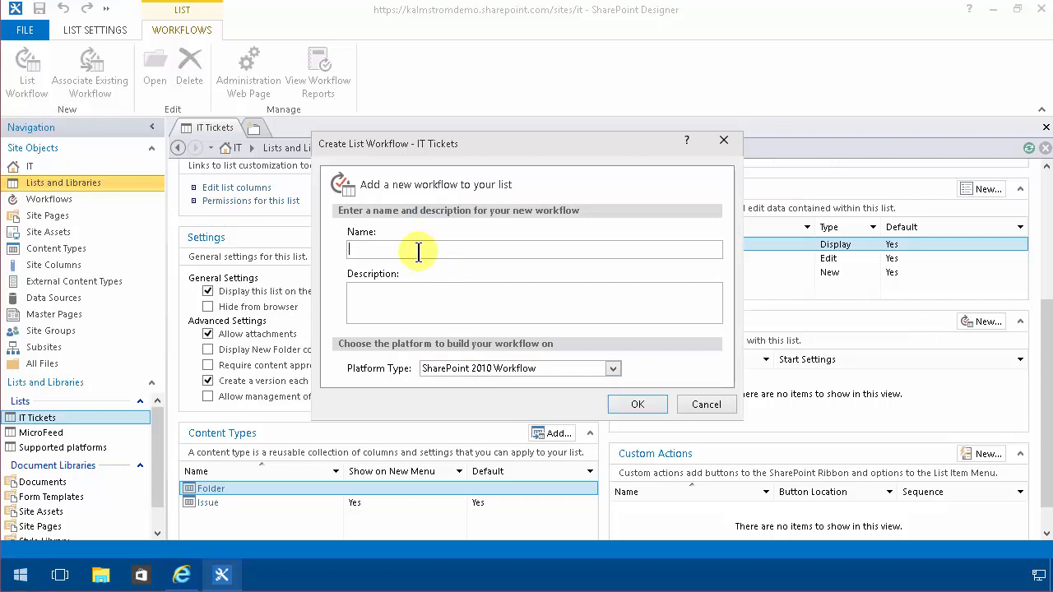
click(539, 369)
click(483, 367)
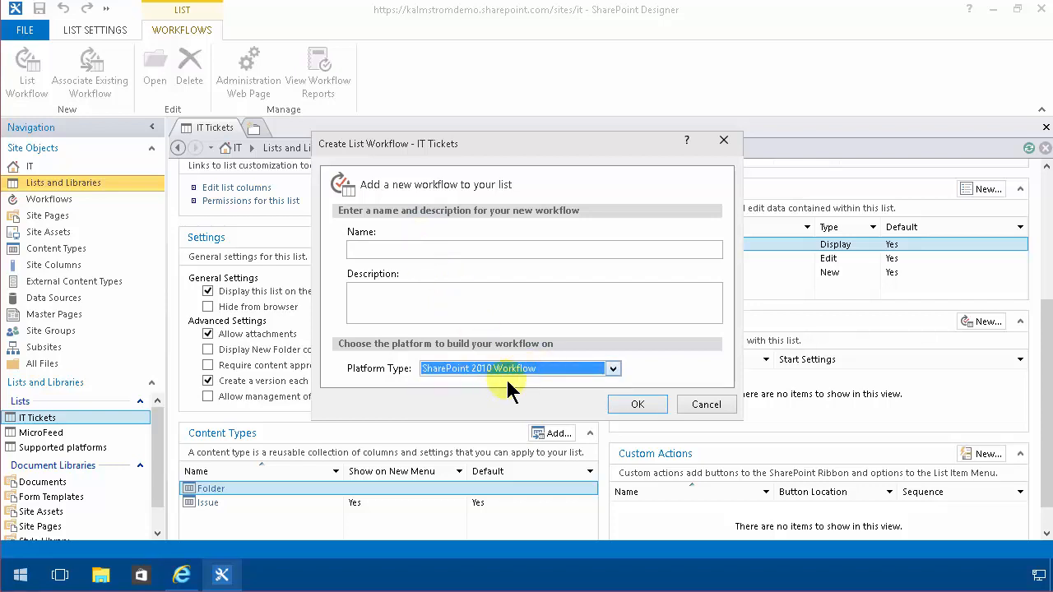
click(522, 371)
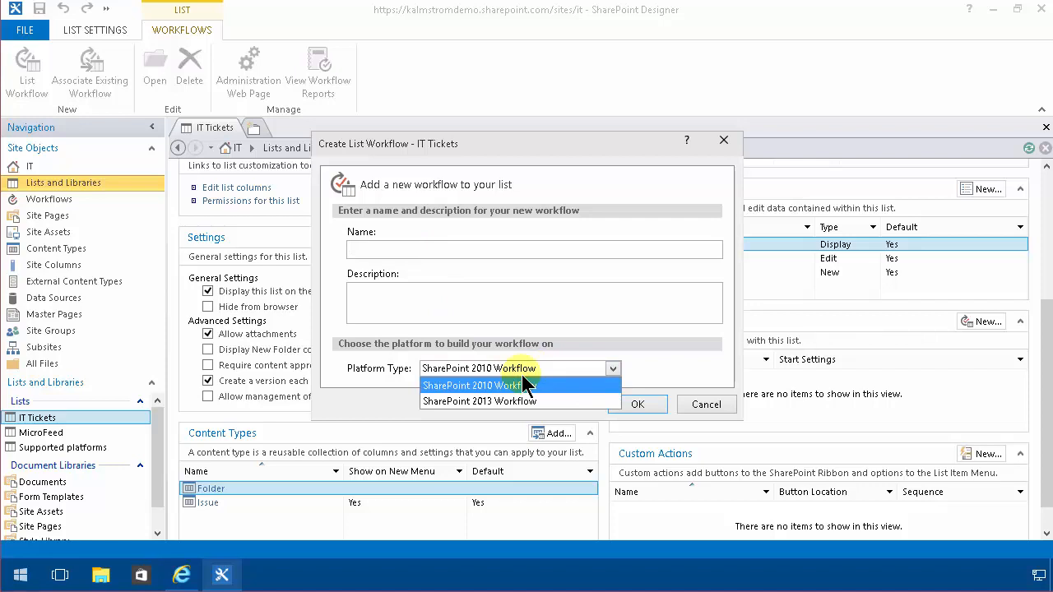
click(517, 385)
Step: Name the workflow "Notify high importance tickets", describe it as "If a ticket has high prio send email to the assigned person", and create it
click(401, 250)
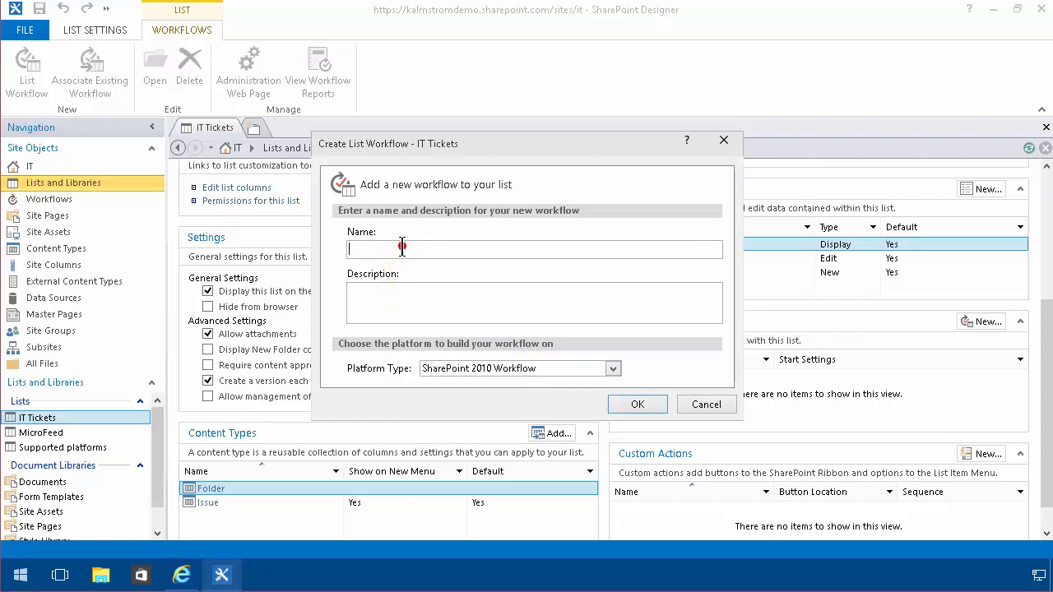
text(Notify high importance tickets)
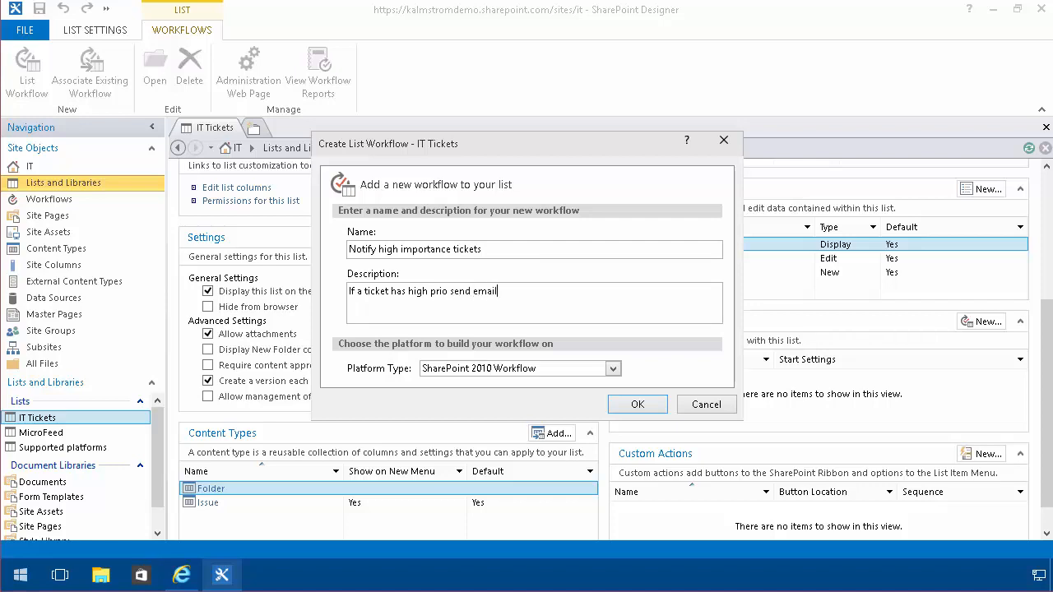
text(o the assigned person)
click(627, 410)
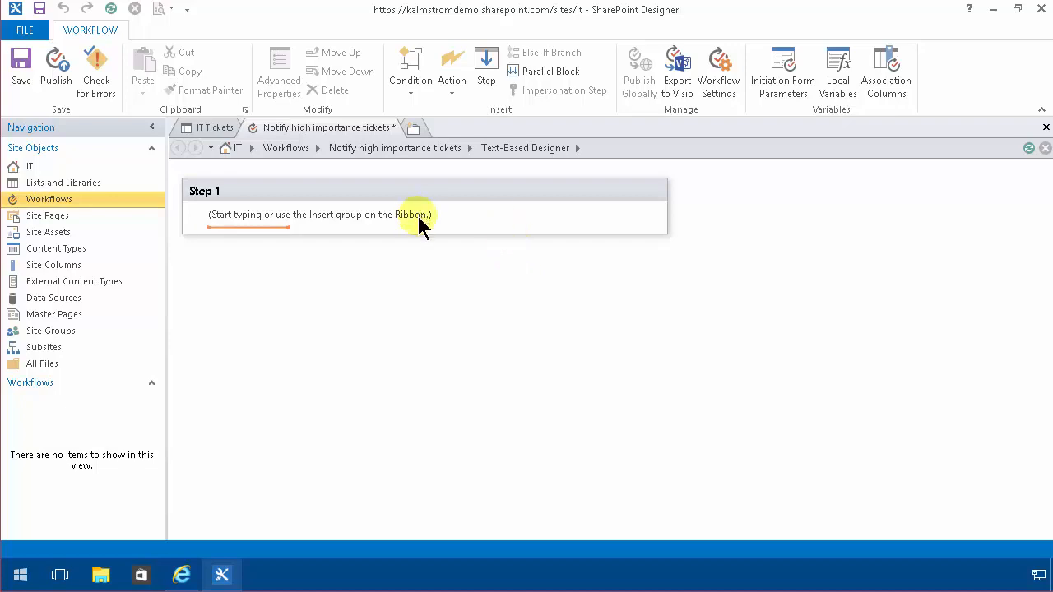
Step: Add a current-item field condition to Step 1 that checks whether Priority equals (1) High
click(411, 93)
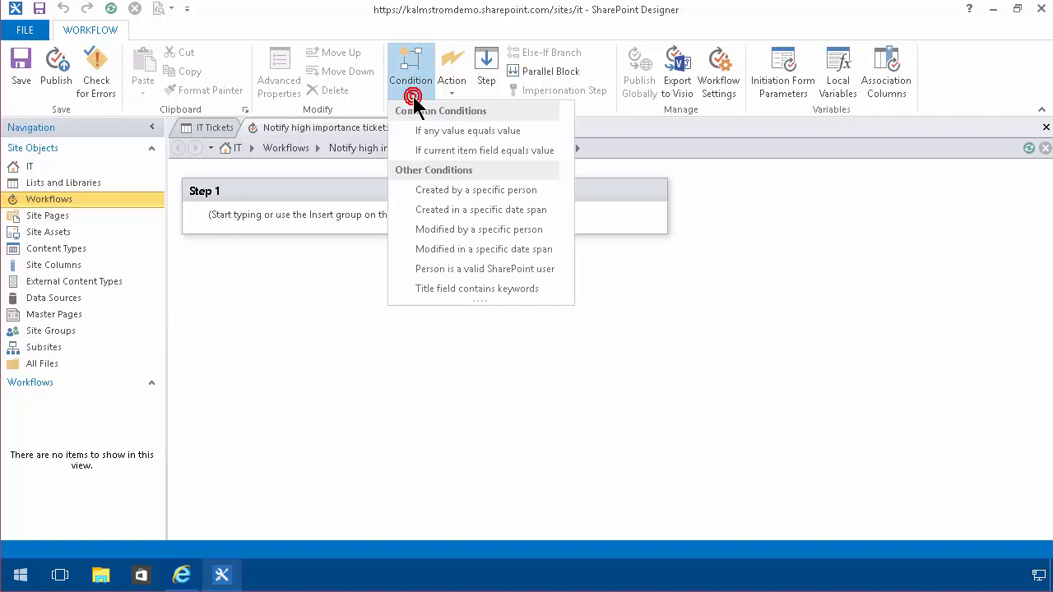
click(449, 152)
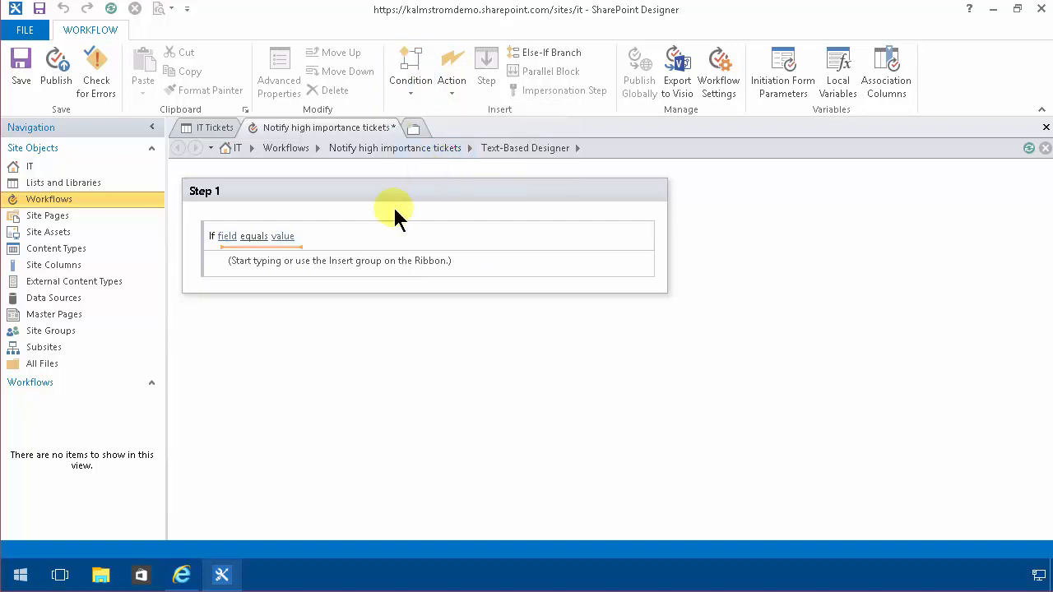
click(230, 238)
scroll(280, 366, down, 10)
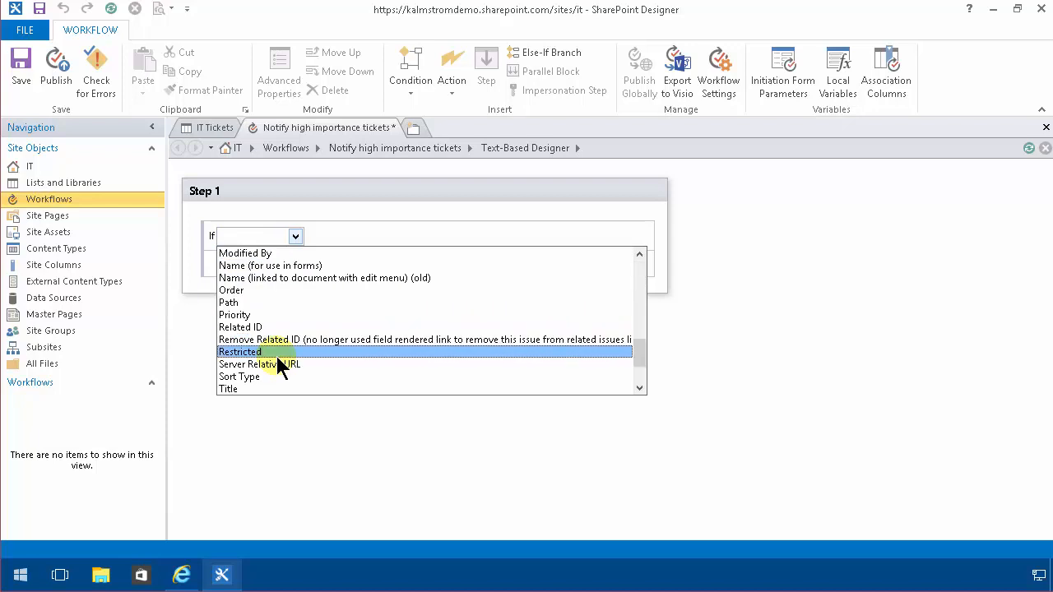
click(260, 317)
click(353, 236)
click(364, 251)
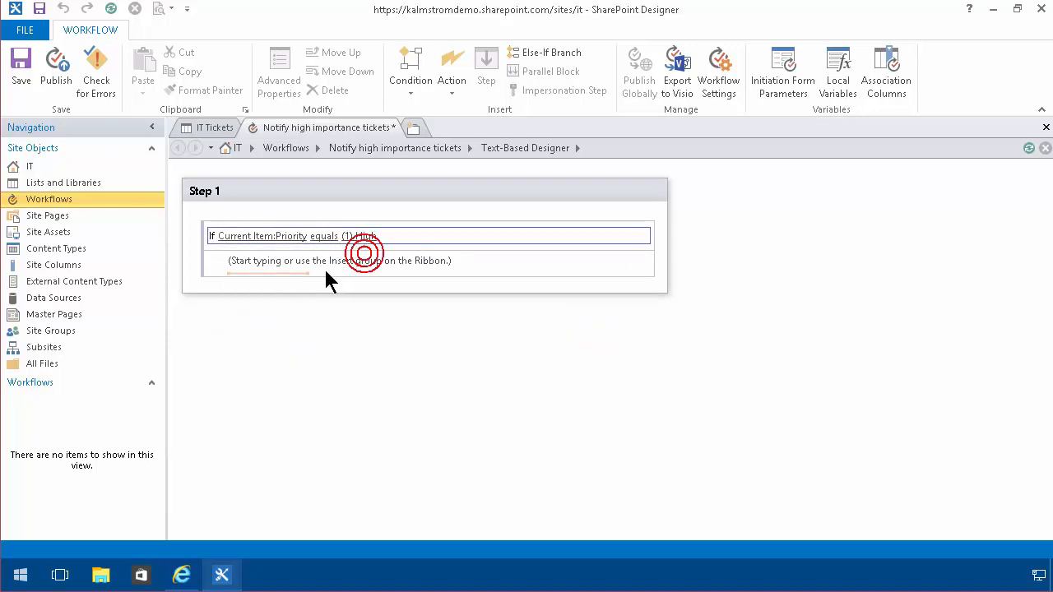
Step: Add a Send an Email action under the Priority condition in Step 1 and open its message definition
click(452, 95)
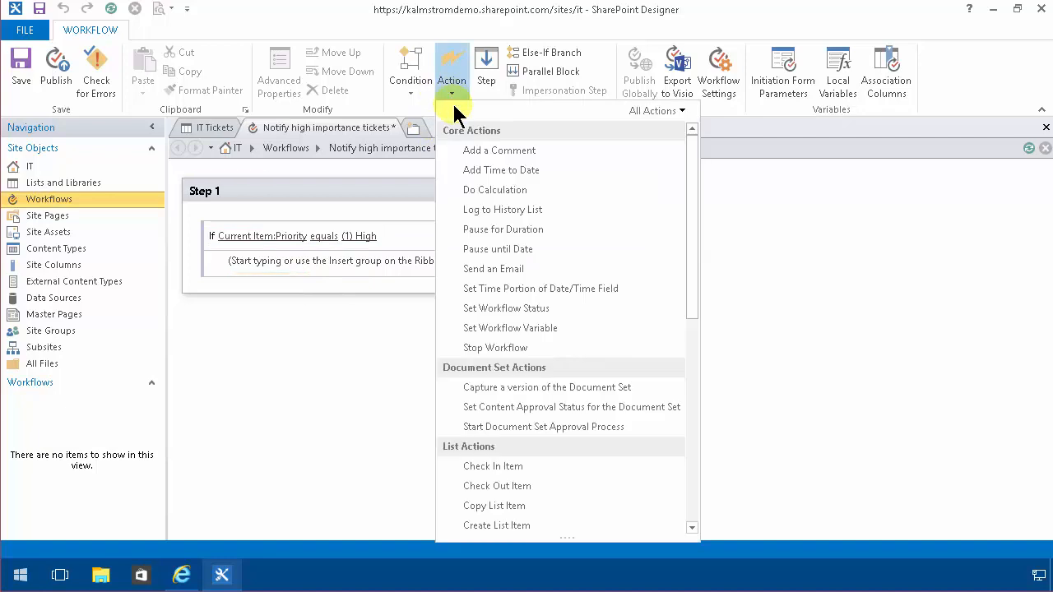
click(490, 269)
click(278, 266)
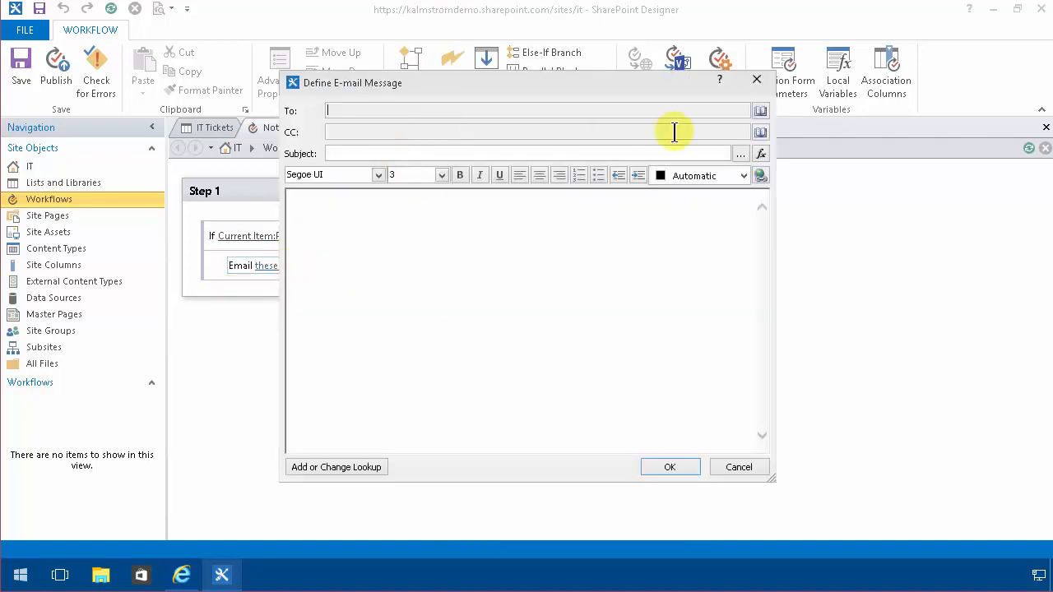
Step: Set the e-mail recipient to a workflow user lookup on the current item's Assigned To field, returned as Email Address
click(761, 111)
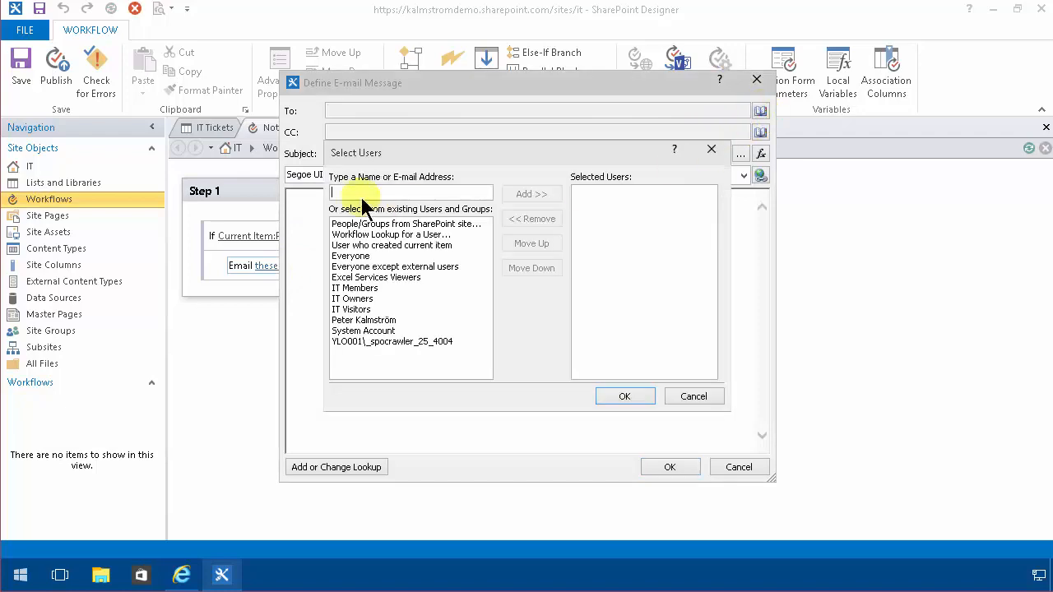
click(391, 236)
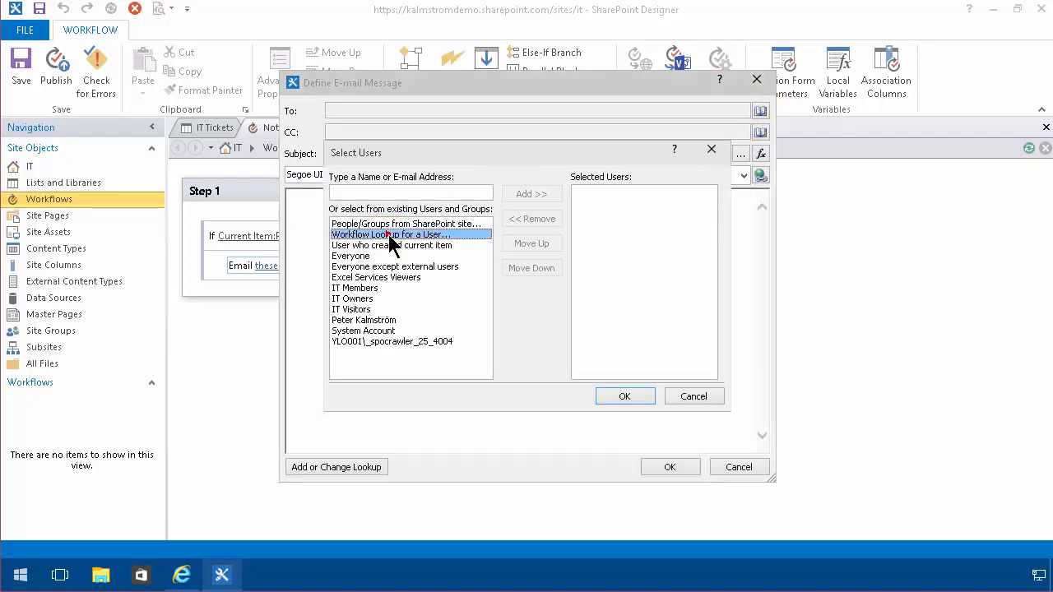
click(522, 198)
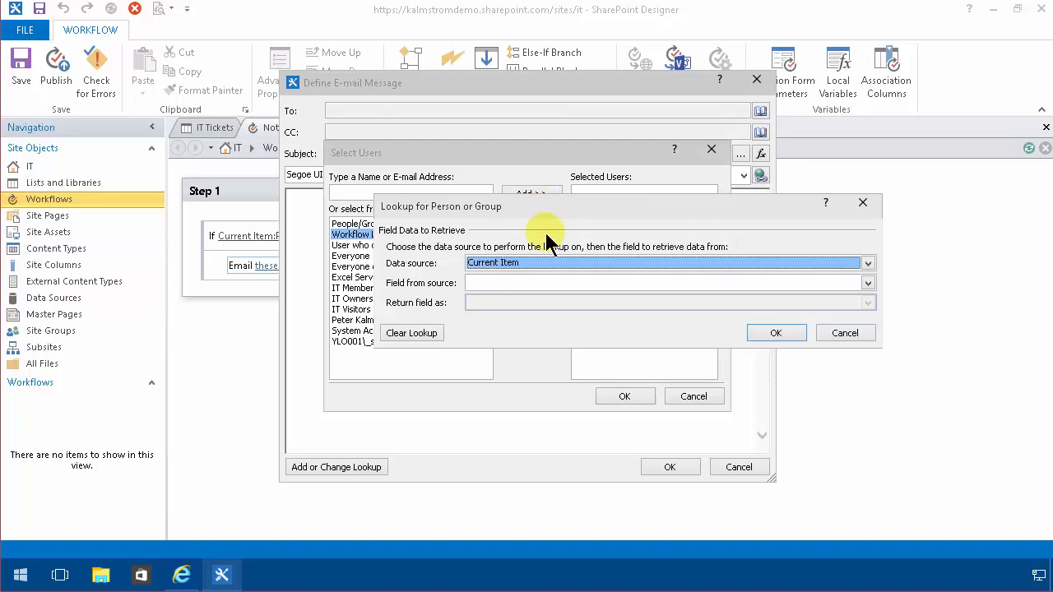
click(576, 283)
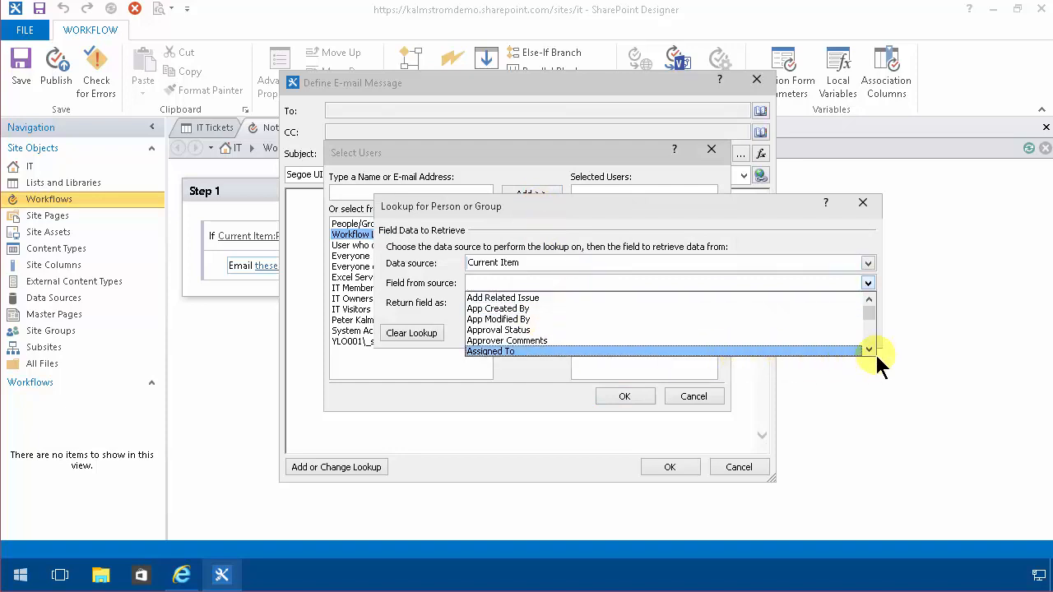
click(623, 352)
click(593, 300)
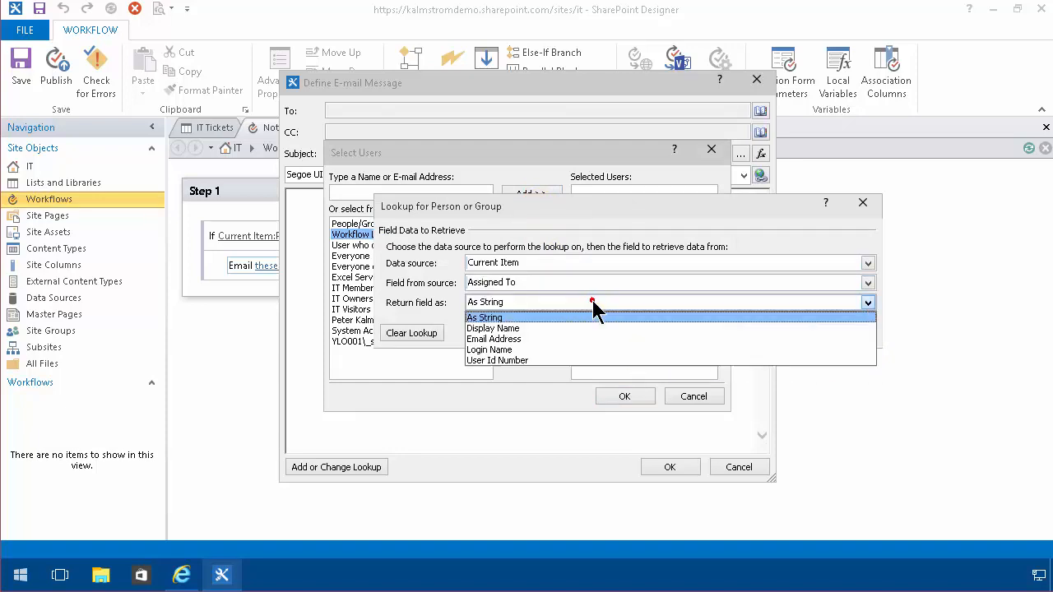
click(498, 340)
click(777, 333)
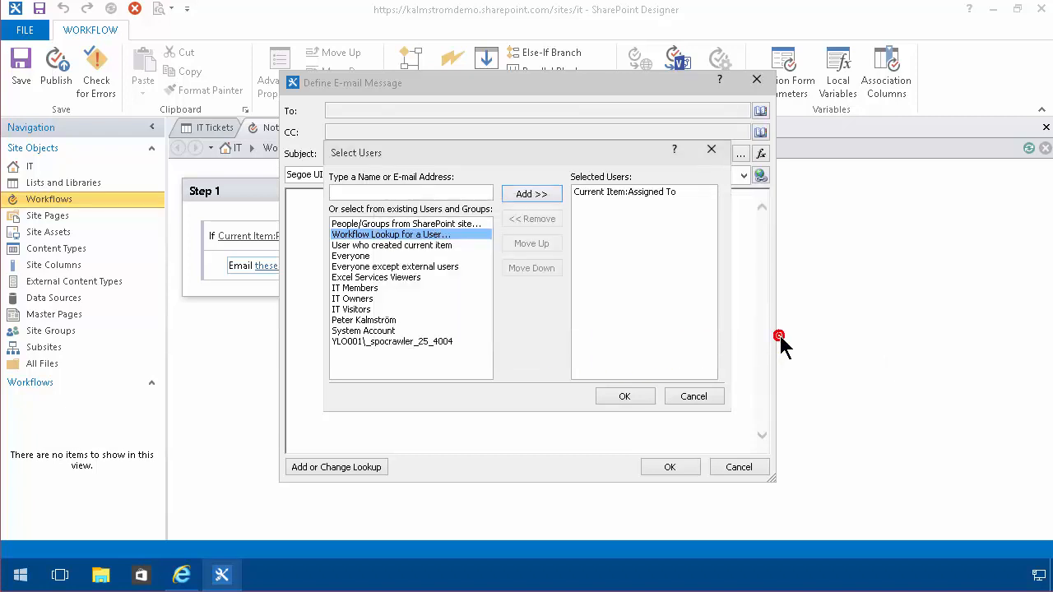
click(625, 396)
Step: Enter "You have a new ticket assigned to you" as the e-mail subject and place the cursor in the message body
click(365, 155)
text(You have a new ticket assigned to you)
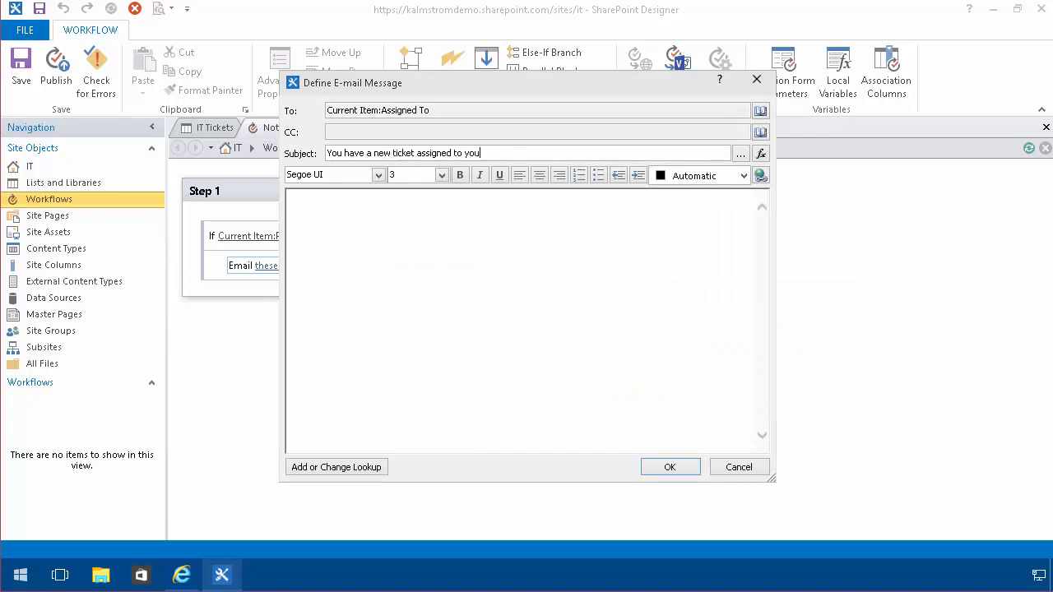
click(372, 226)
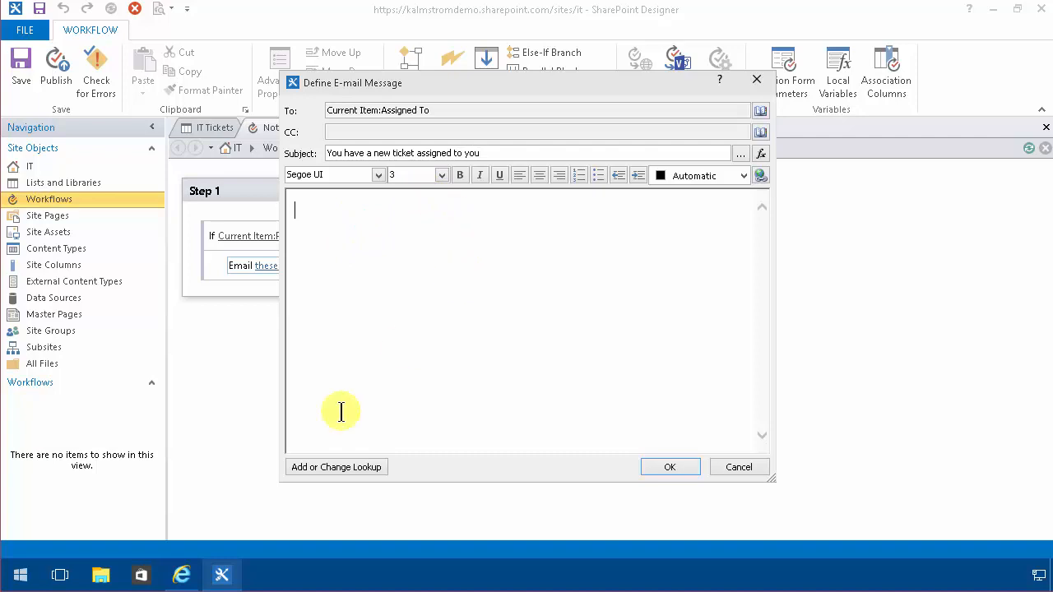
Step: Switch to Internet Explorer, open the My Issues view of the IT Tickets list, and copy its web address
click(181, 574)
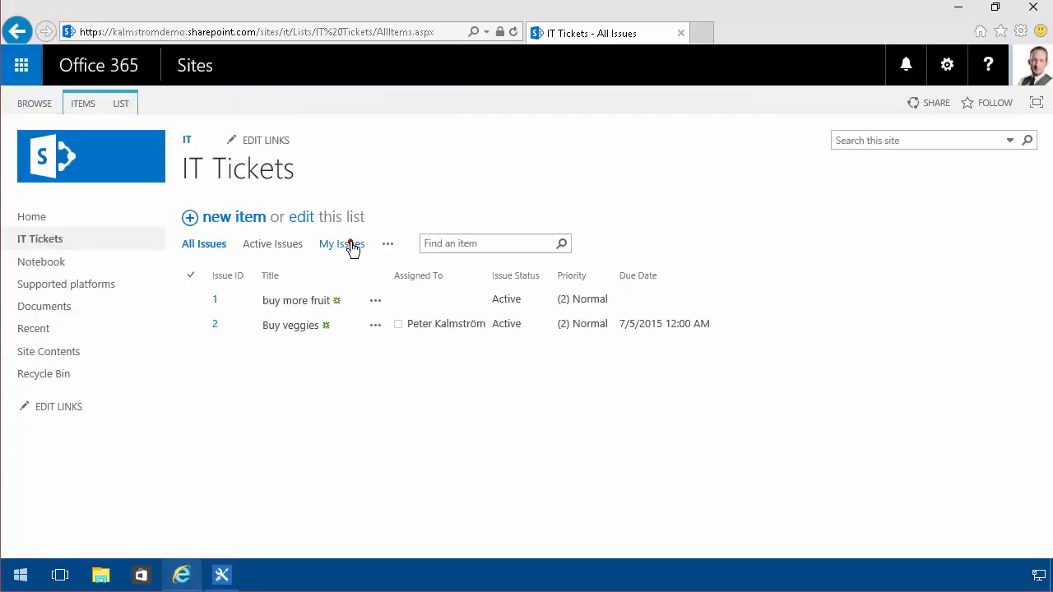
click(350, 244)
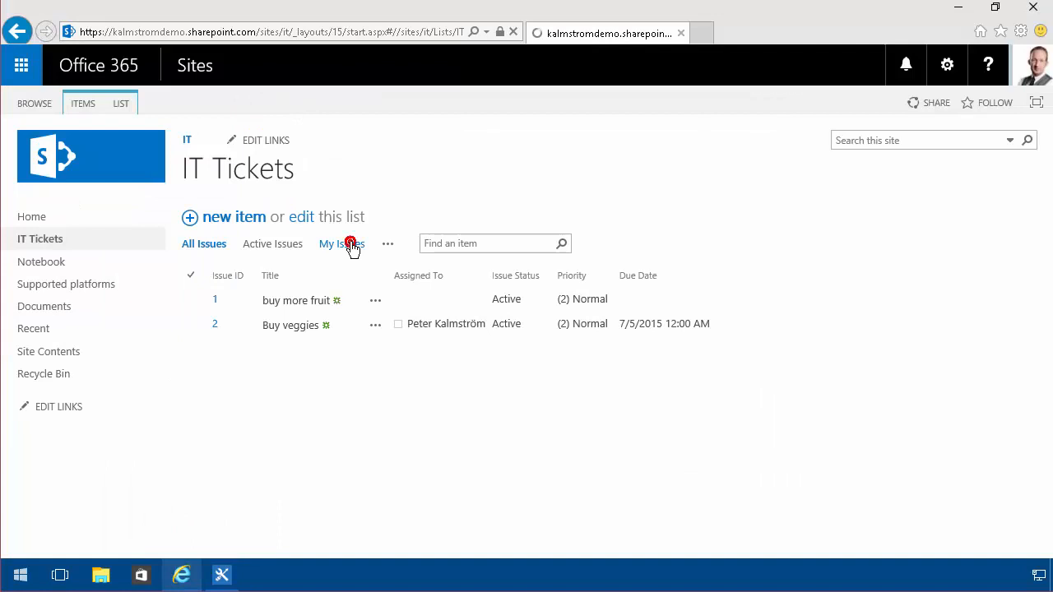
click(373, 33)
key(ctrl+c)
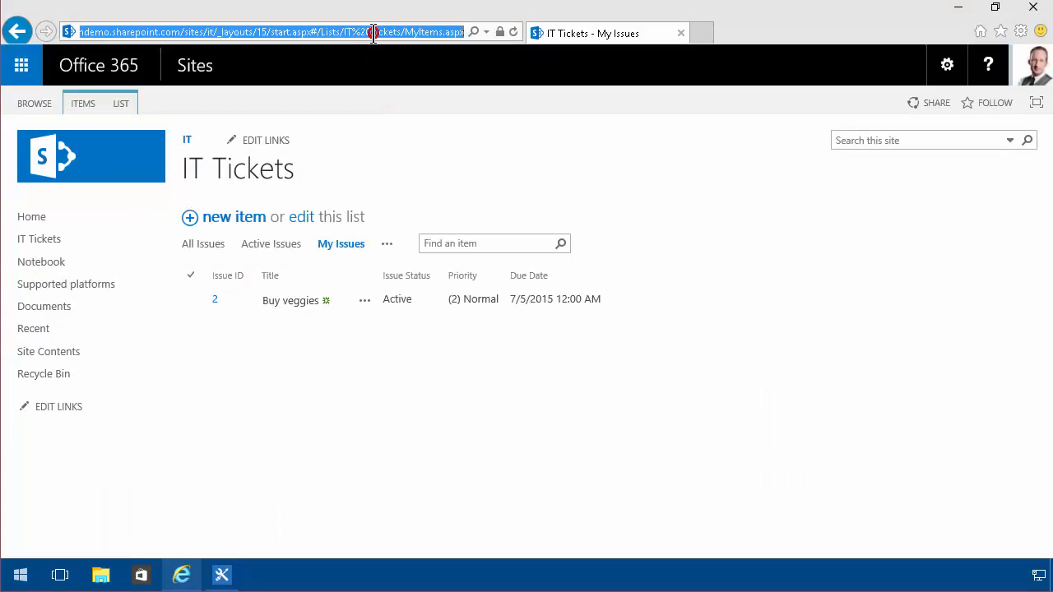
Step: Back in SharePoint Designer, insert a "Click here" hyperlink to the copied My Issues address in the message body and accept the e-mail definition
click(222, 575)
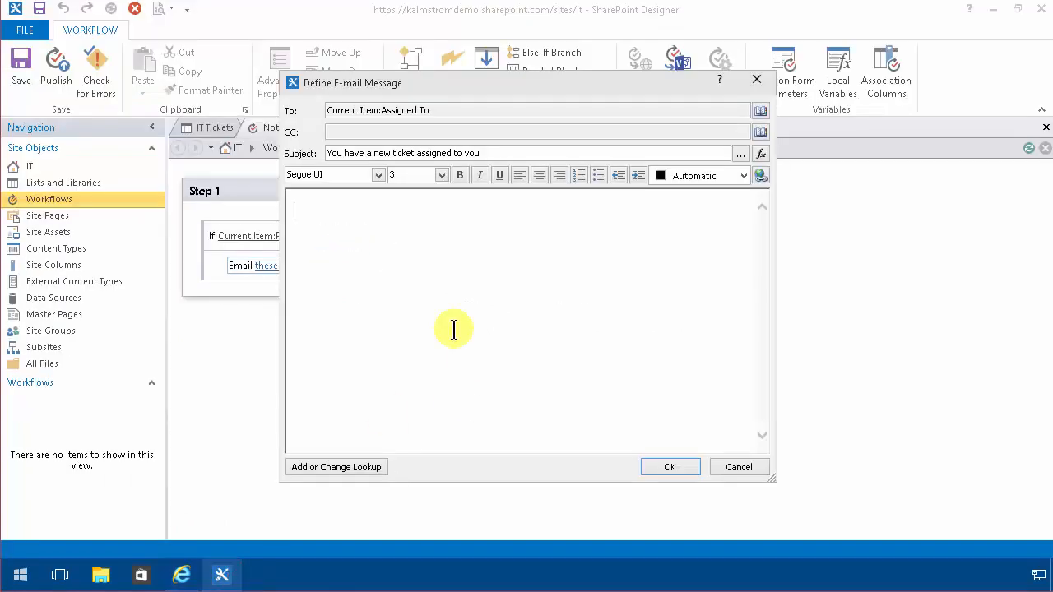
click(759, 176)
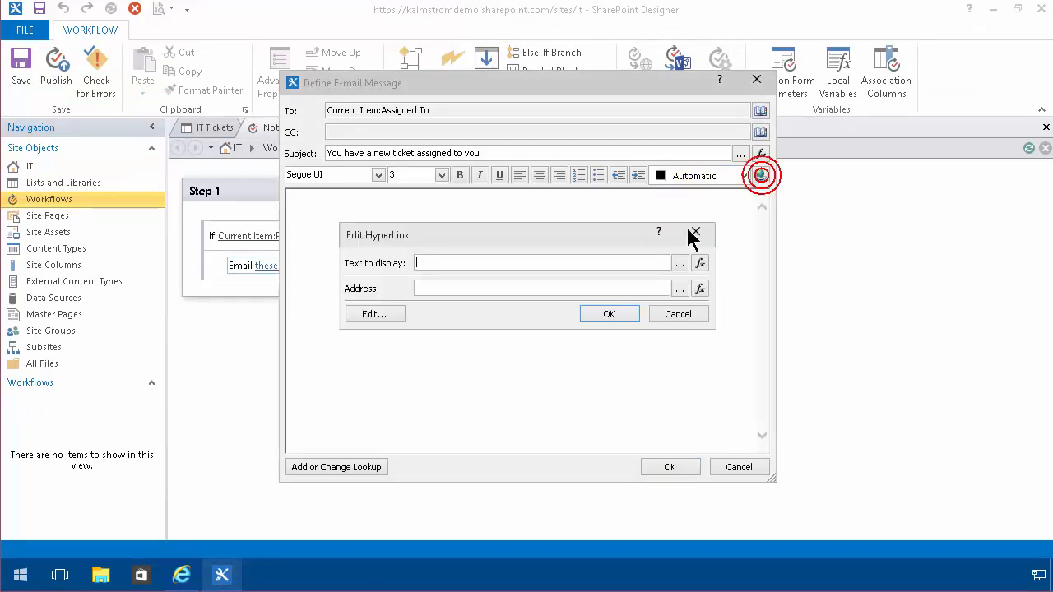
text(Click here)
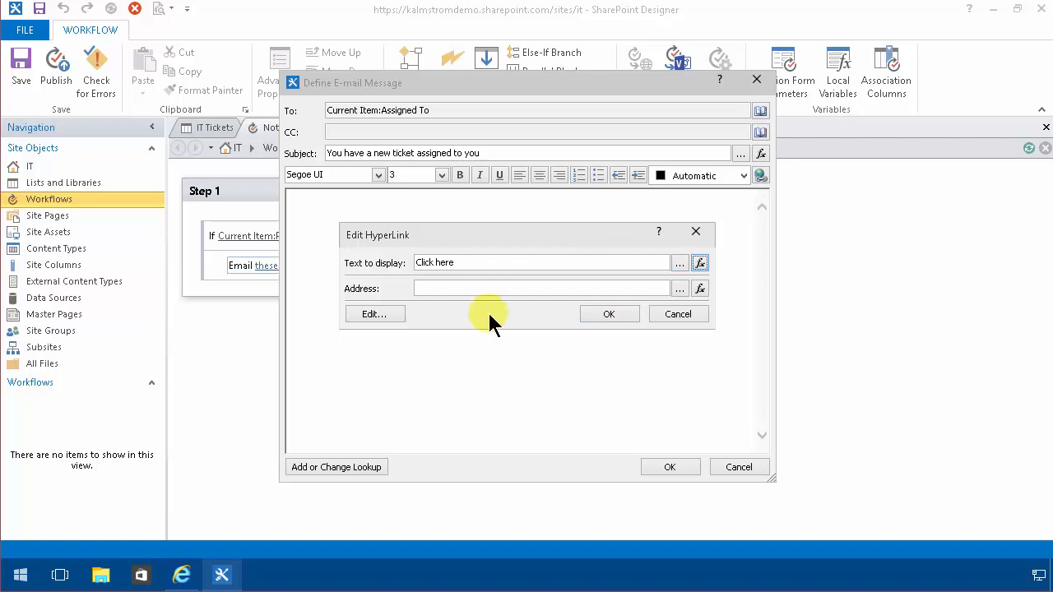
click(447, 285)
key(ctrl+v)
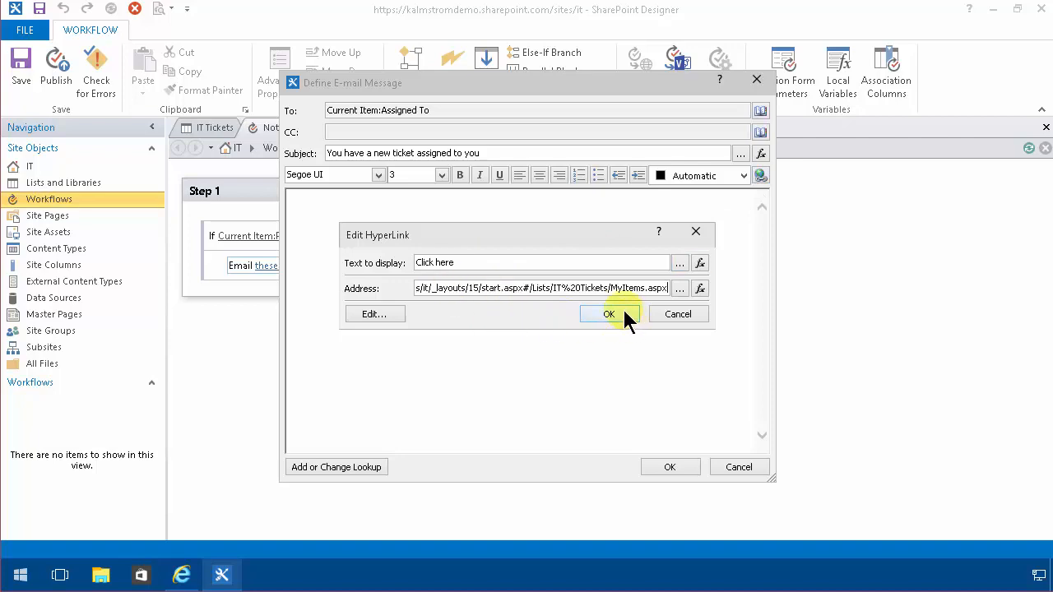
click(625, 310)
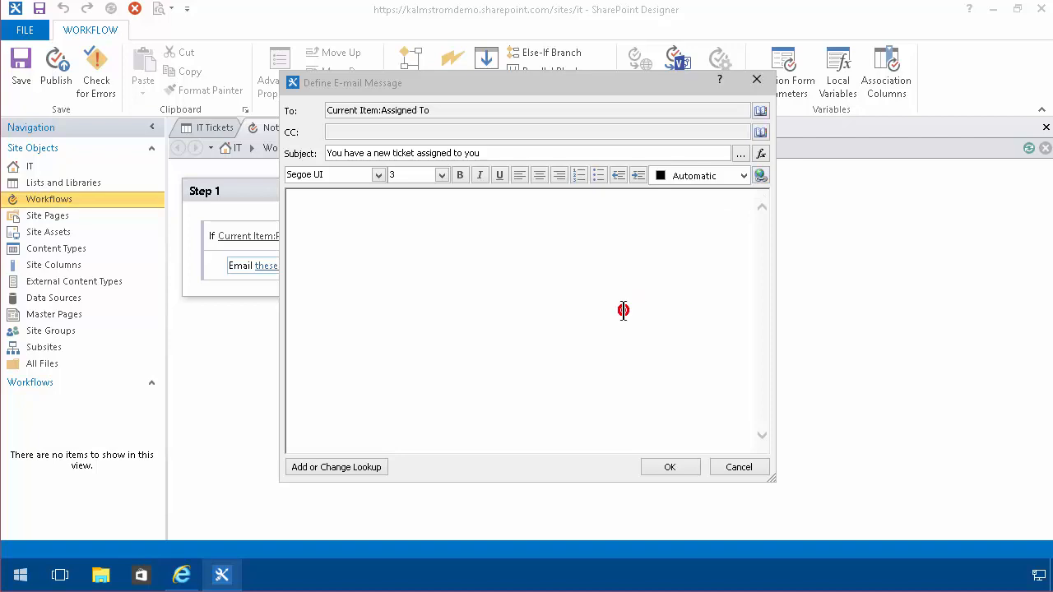
click(673, 467)
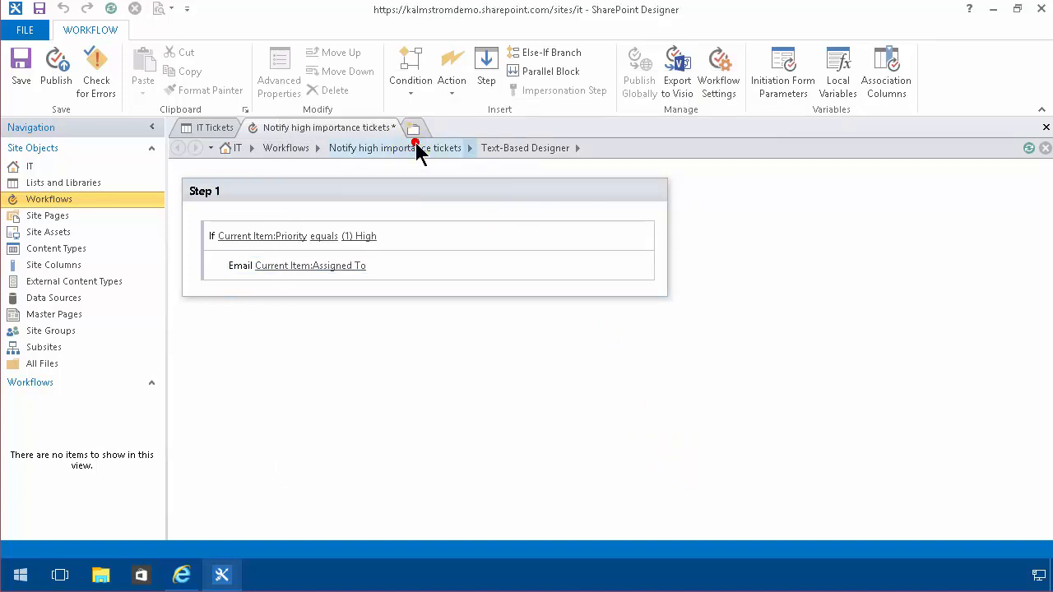
Step: Set the workflow to start automatically when an item is created and when it is changed, and publish it
click(416, 144)
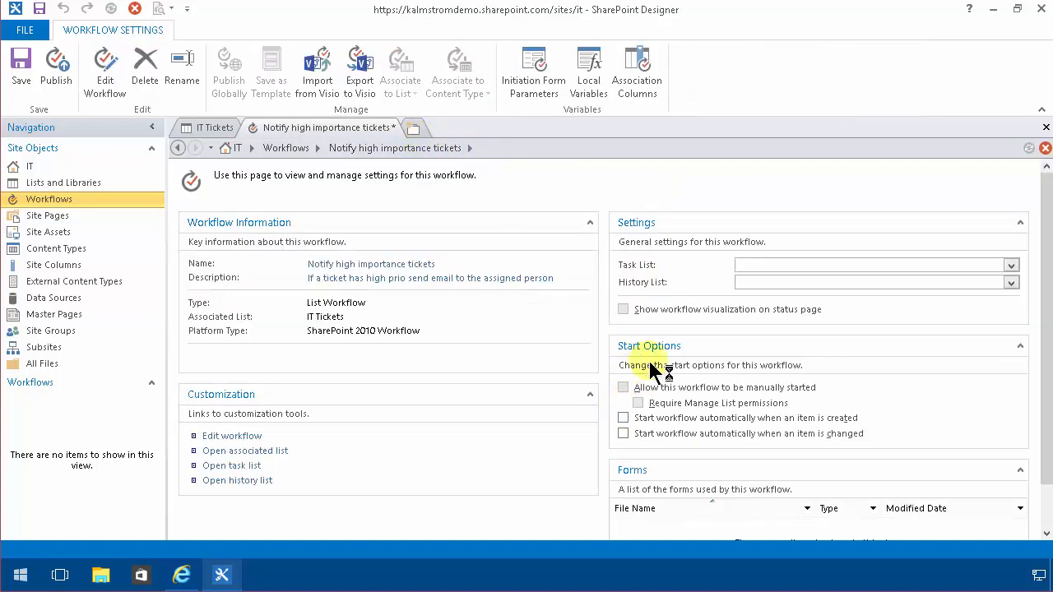
click(623, 418)
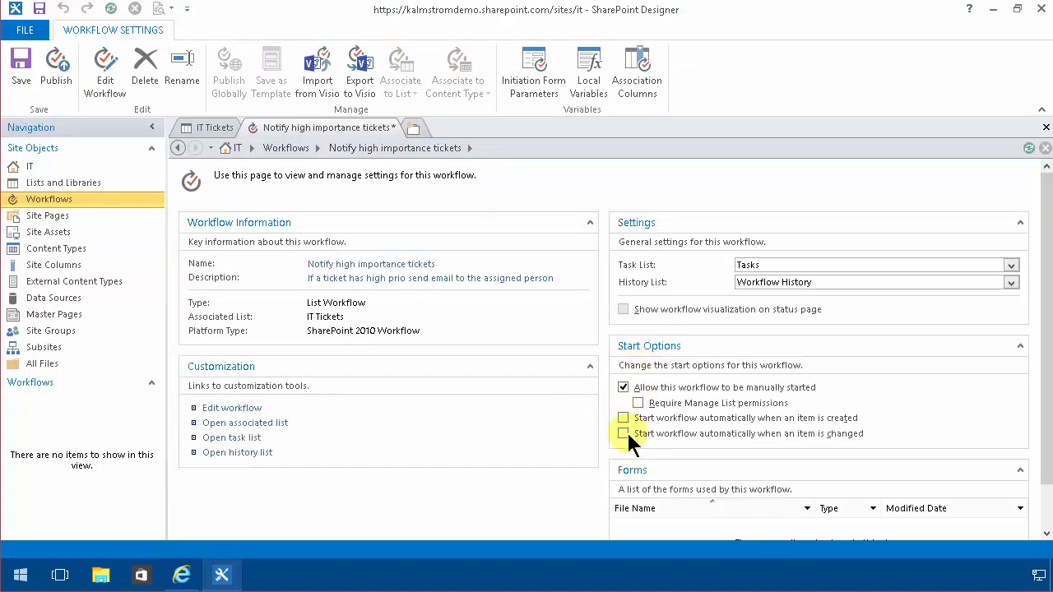
click(622, 418)
click(623, 433)
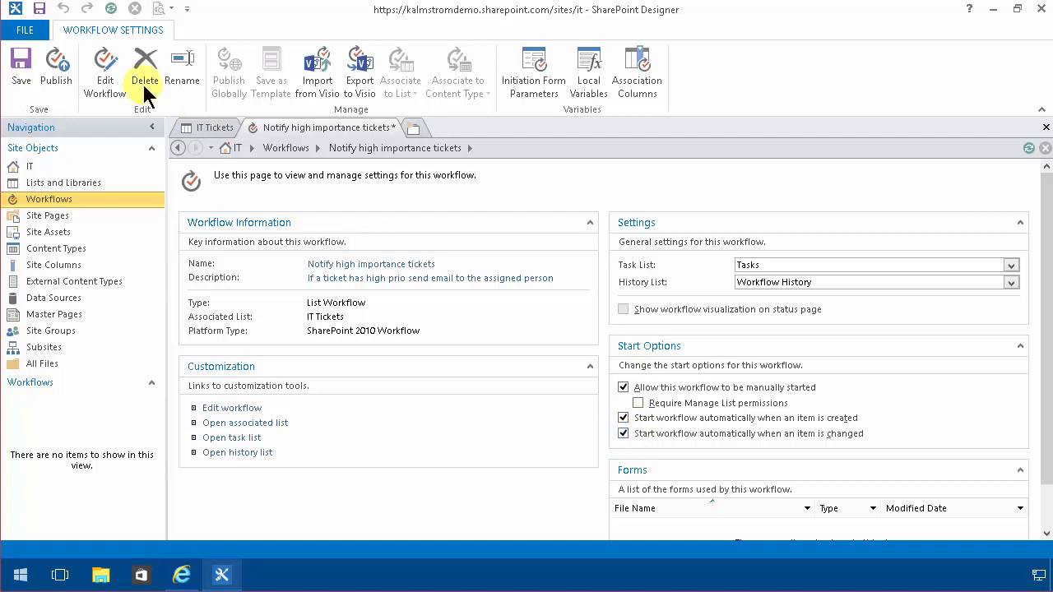
click(59, 59)
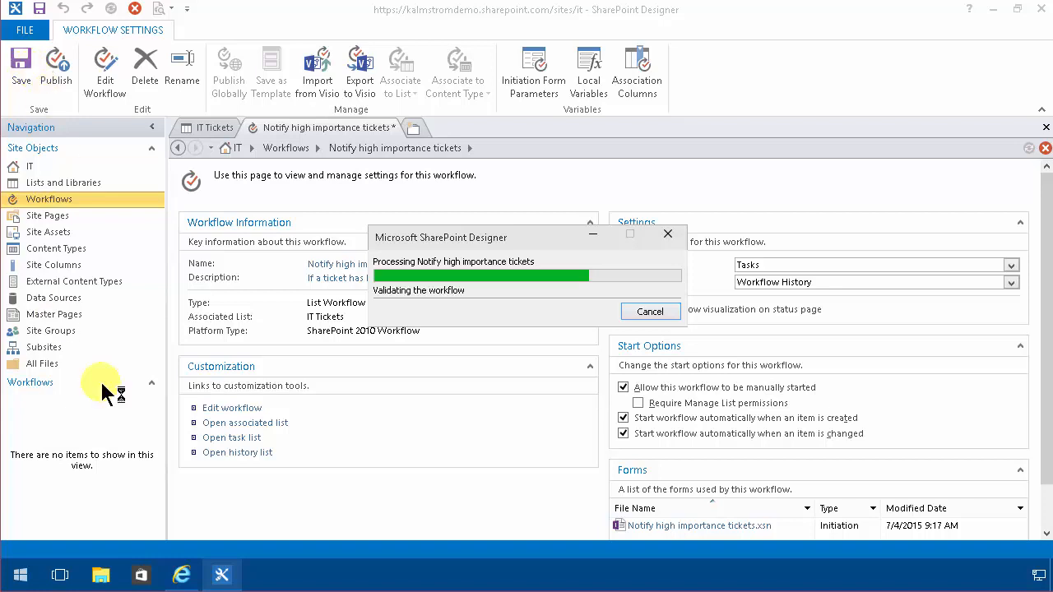
Step: Switch to Internet Explorer, edit the "Buy veggies" ticket to set its Priority to (1) High, and save it
click(182, 576)
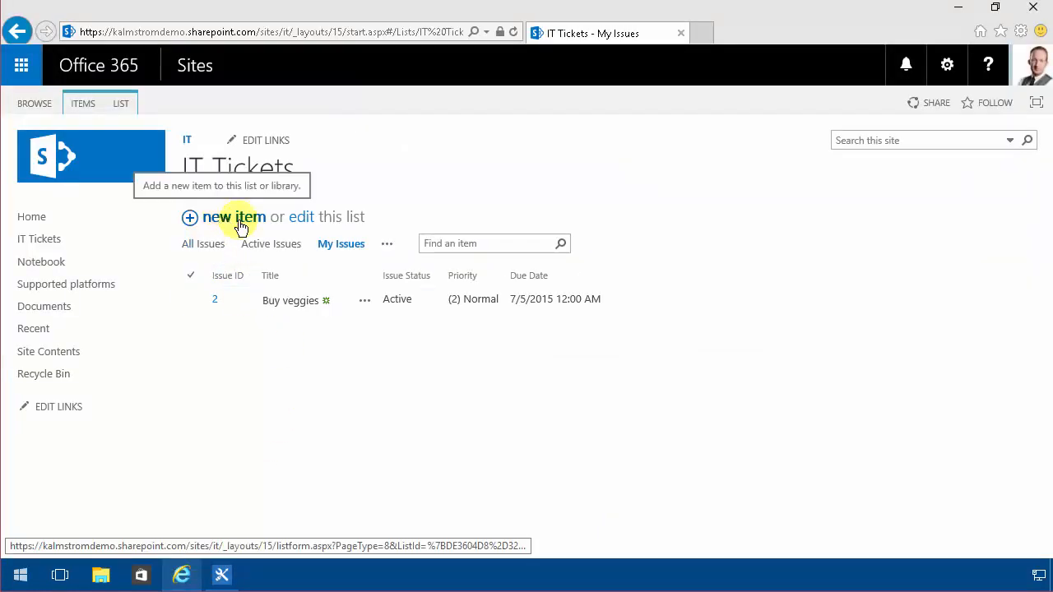
click(364, 302)
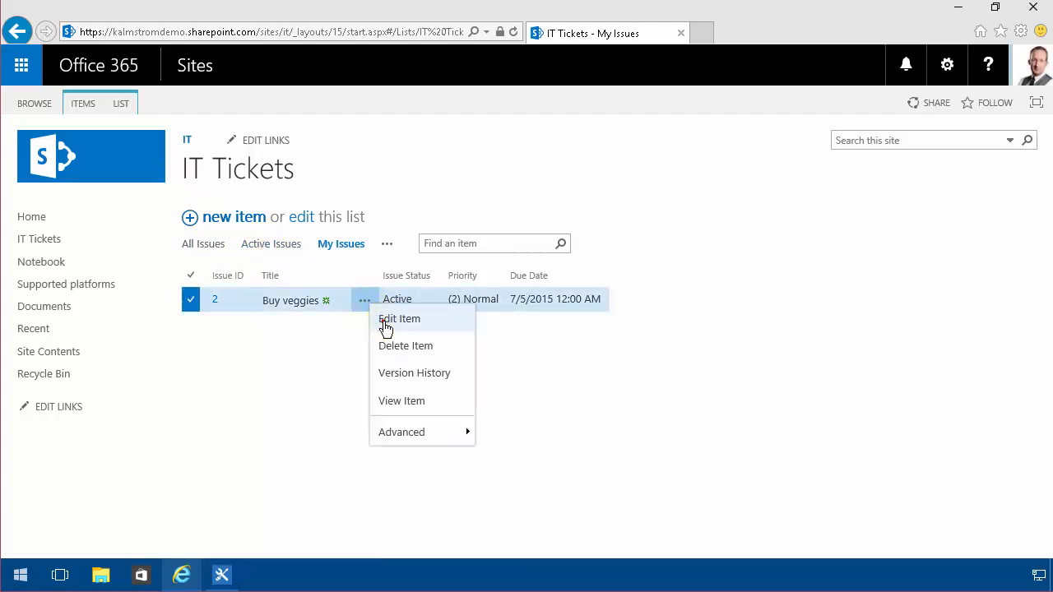
click(386, 325)
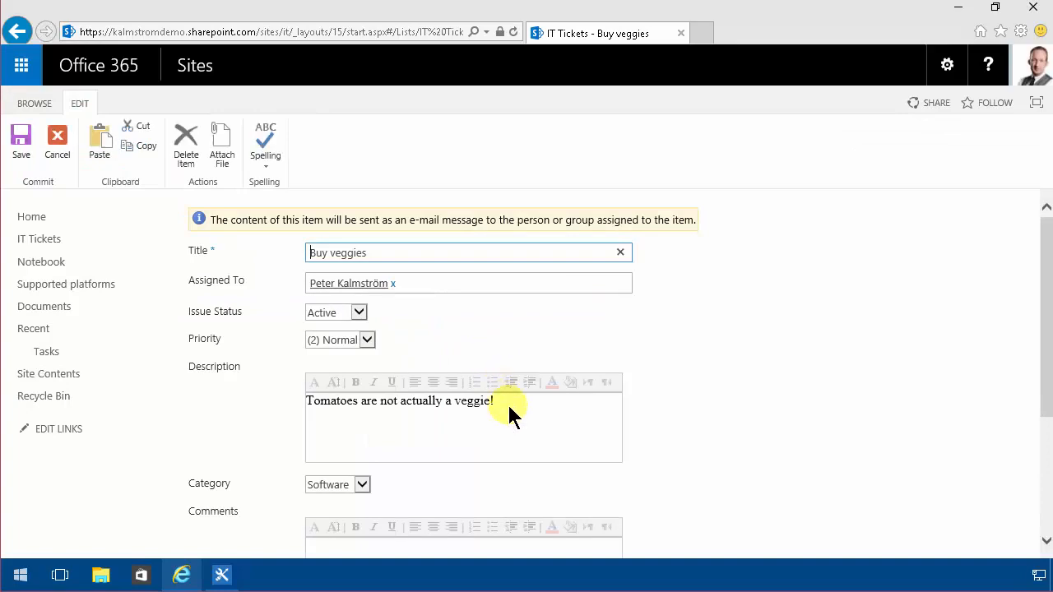
scroll(506, 409, down, 1)
click(364, 300)
click(335, 284)
click(442, 301)
click(21, 134)
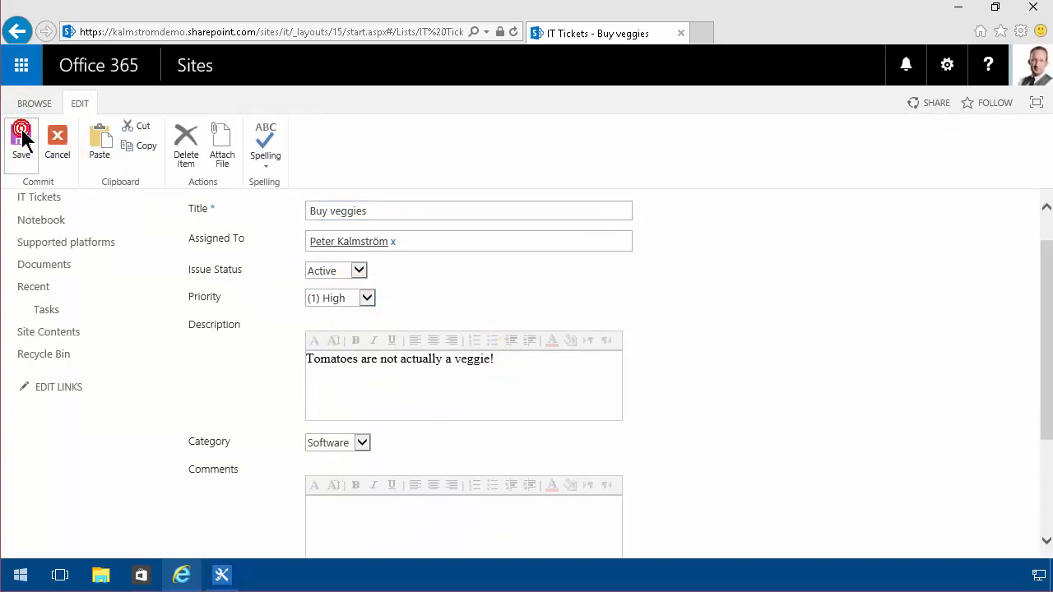
Step: Open Office 365 Mail in a new browser tab and close the app launcher on the IT Tickets page
click(20, 67)
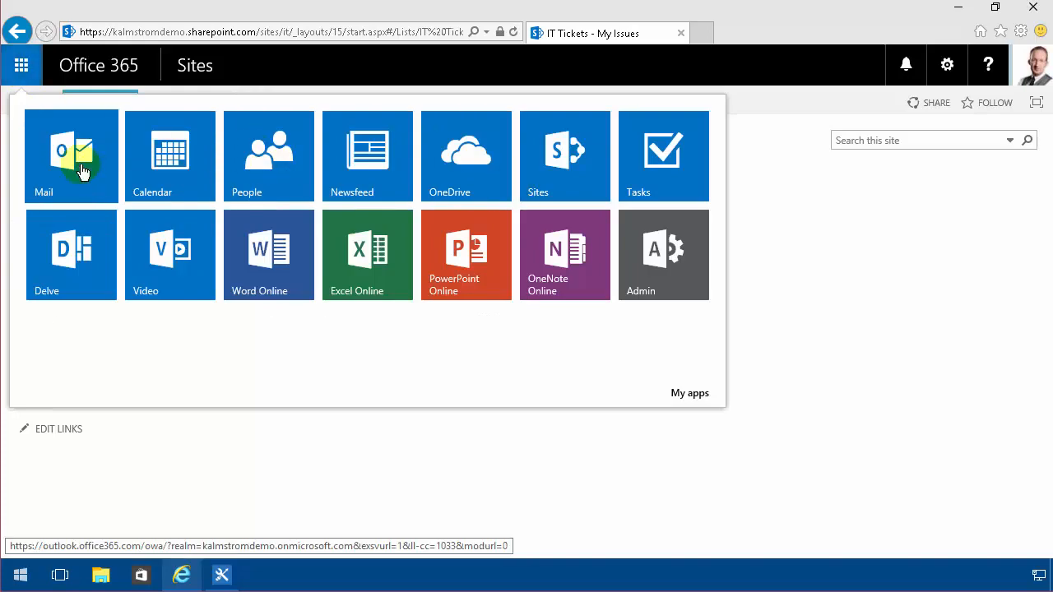
right_click(83, 169)
click(115, 180)
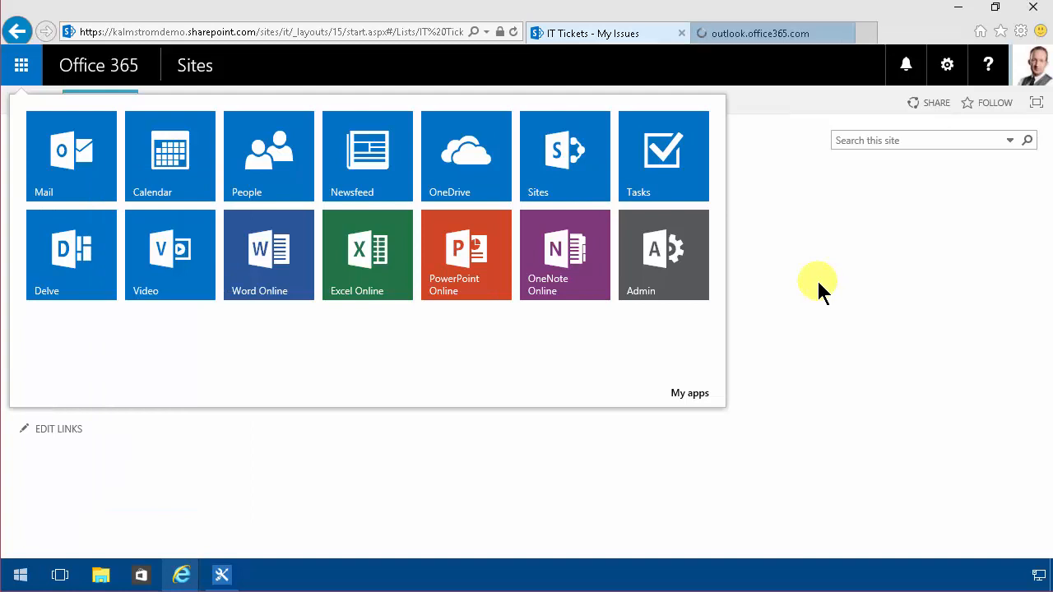
click(820, 288)
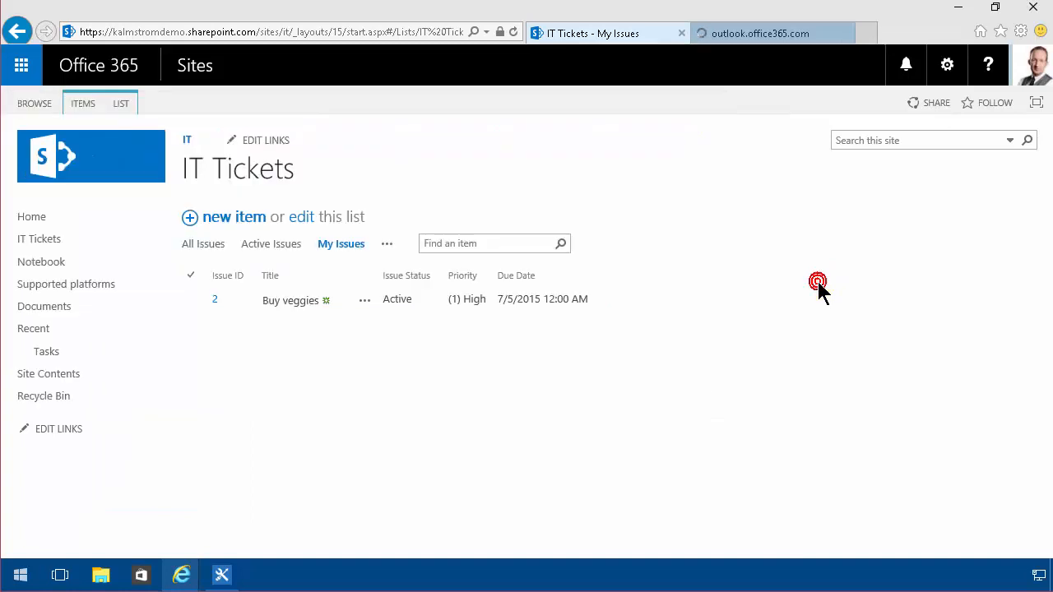
Step: Open the workflows page of the "Buy veggies" ticket to check the status of its workflow runs
click(366, 302)
mouse_move(455, 434)
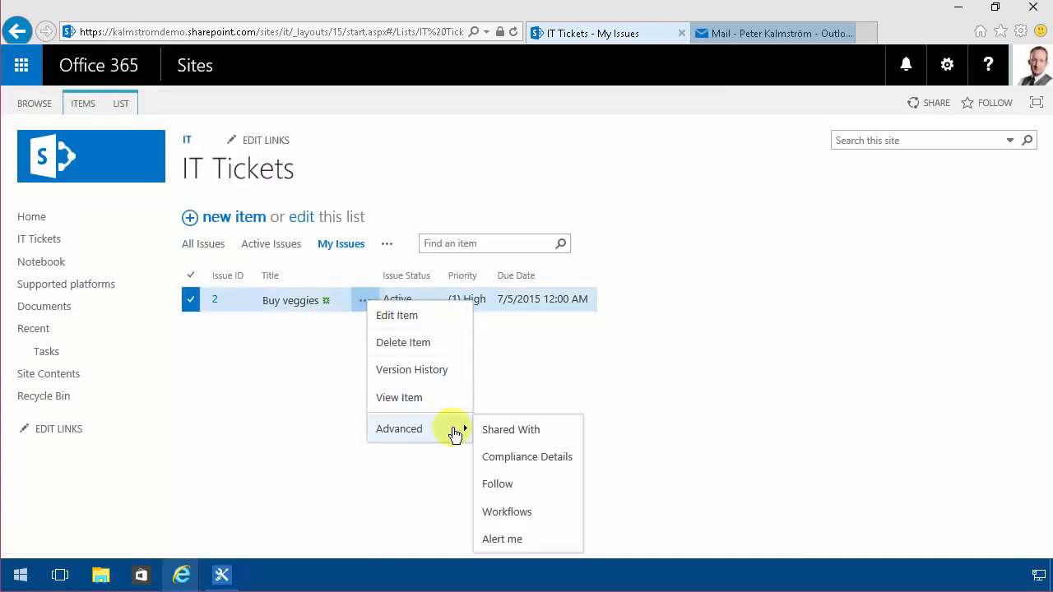
click(516, 510)
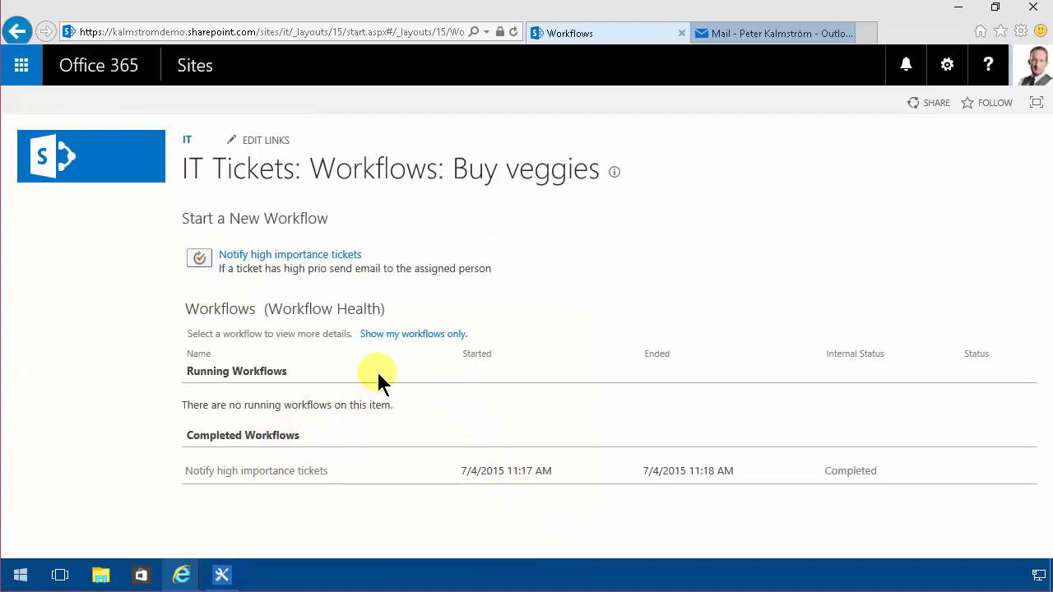
Step: Read the "You have a new ticket assigned to you" message in the Outlook inbox and return to the ticket's workflows page
click(748, 33)
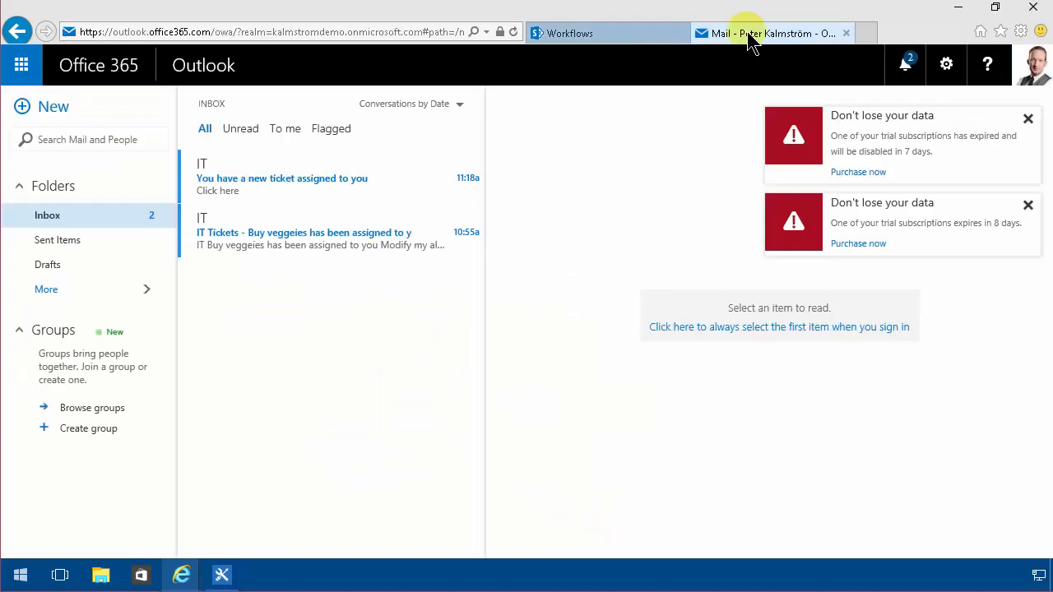
click(360, 188)
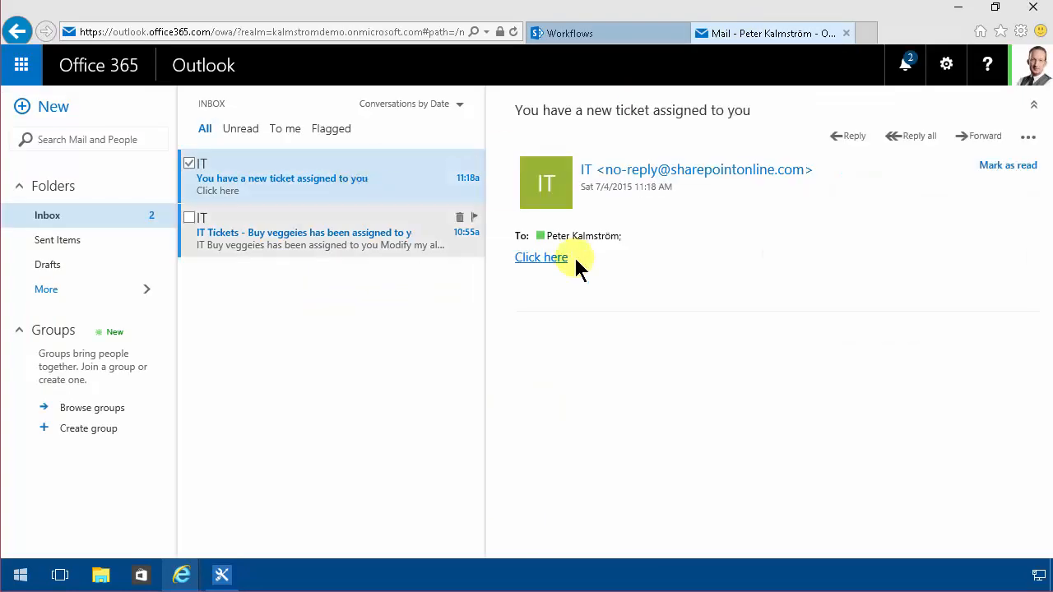
click(614, 36)
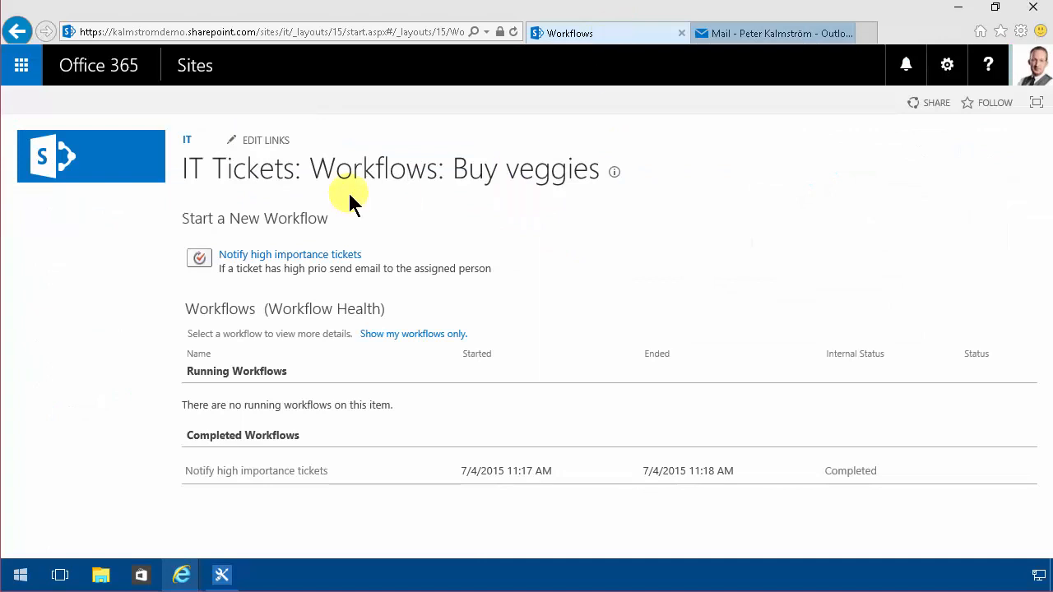
Step: Return to the IT Tickets list and reopen the workflows page of the "Buy veggies" ticket to check its workflow runs
click(239, 173)
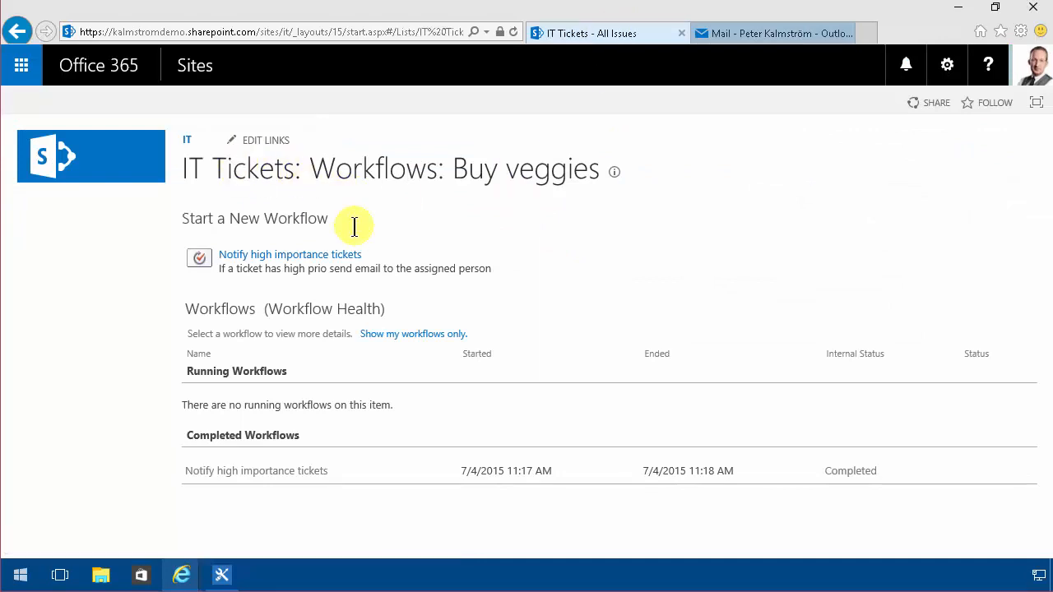
click(382, 331)
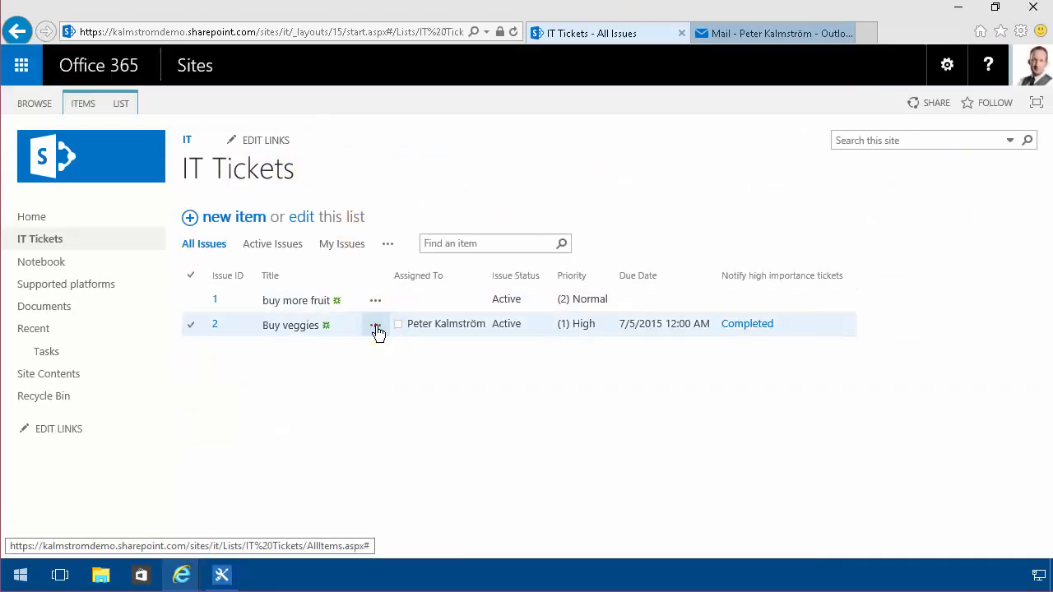
click(376, 329)
click(465, 459)
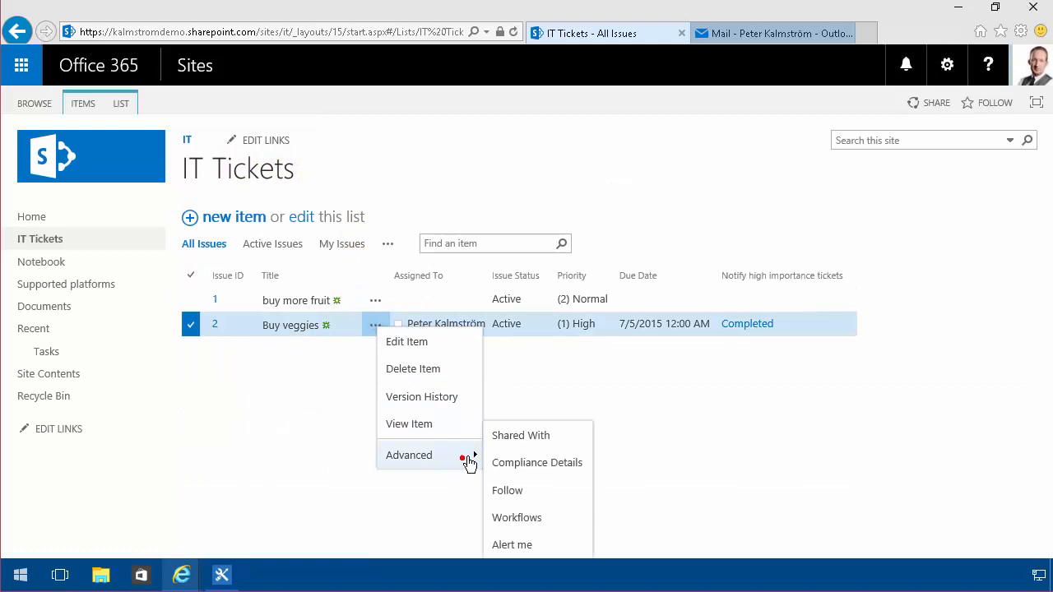
click(541, 520)
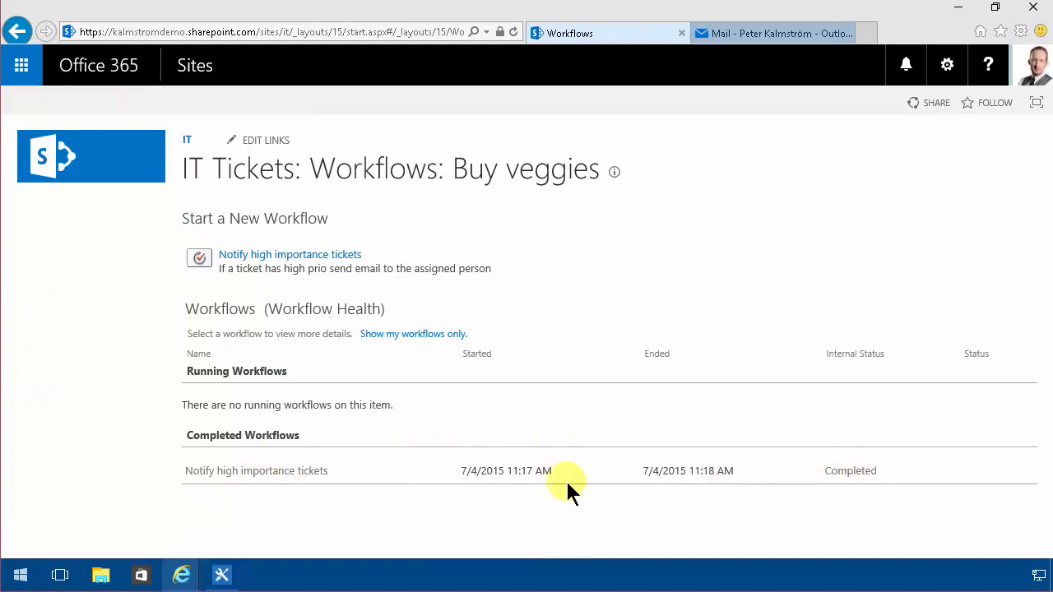
Step: Follow the "Click here" link in the new ticket e-mail to view the assigned issues, and return to the ticket's workflows page
click(762, 34)
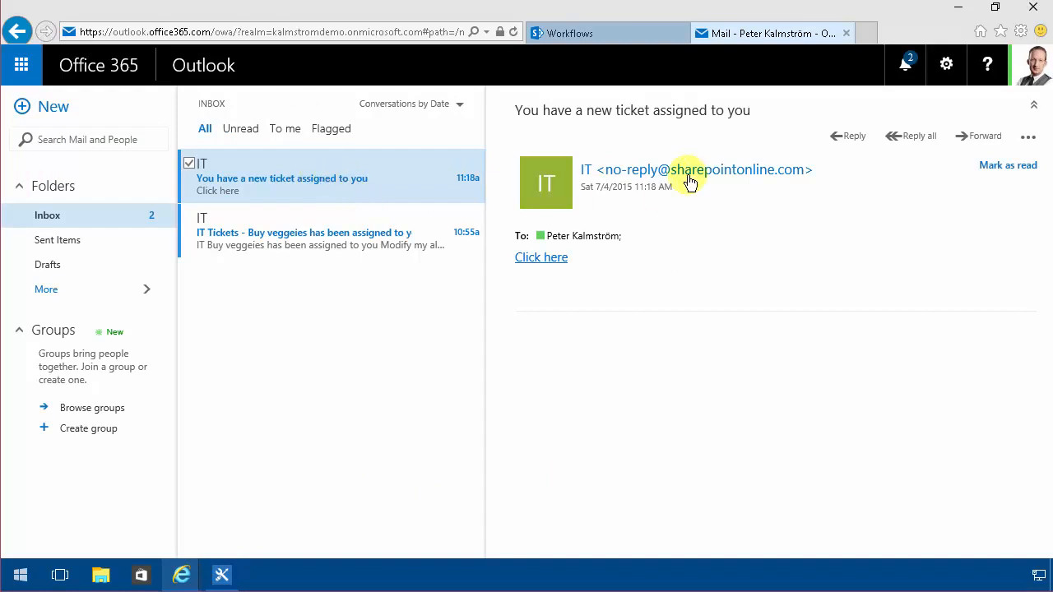
click(536, 259)
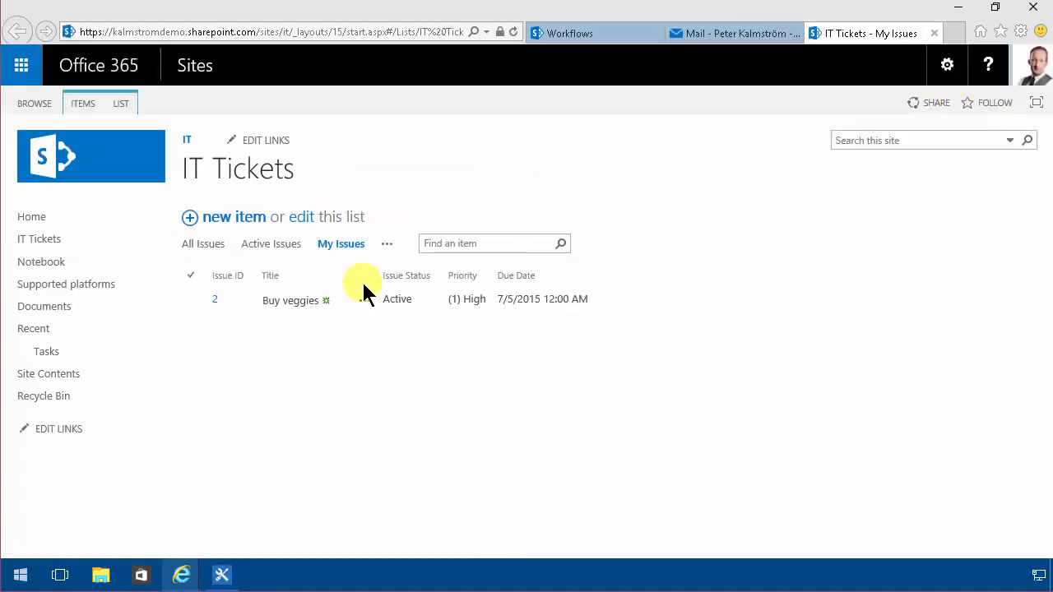
click(737, 33)
click(599, 37)
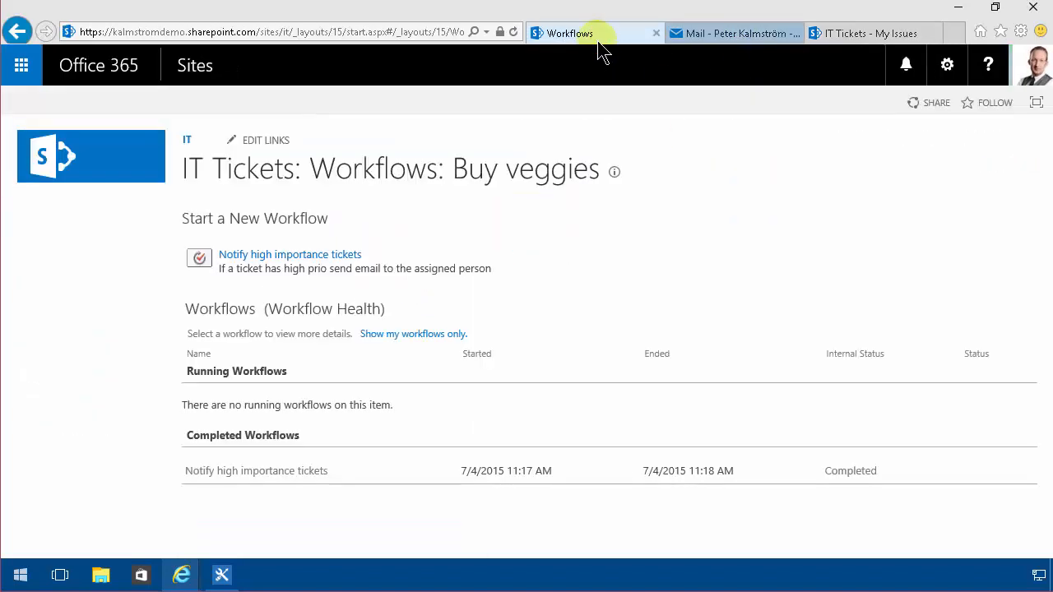
Step: Switch to SharePoint Designer and go up from the "Notify high importance tickets" settings to the site's list of workflows
click(222, 574)
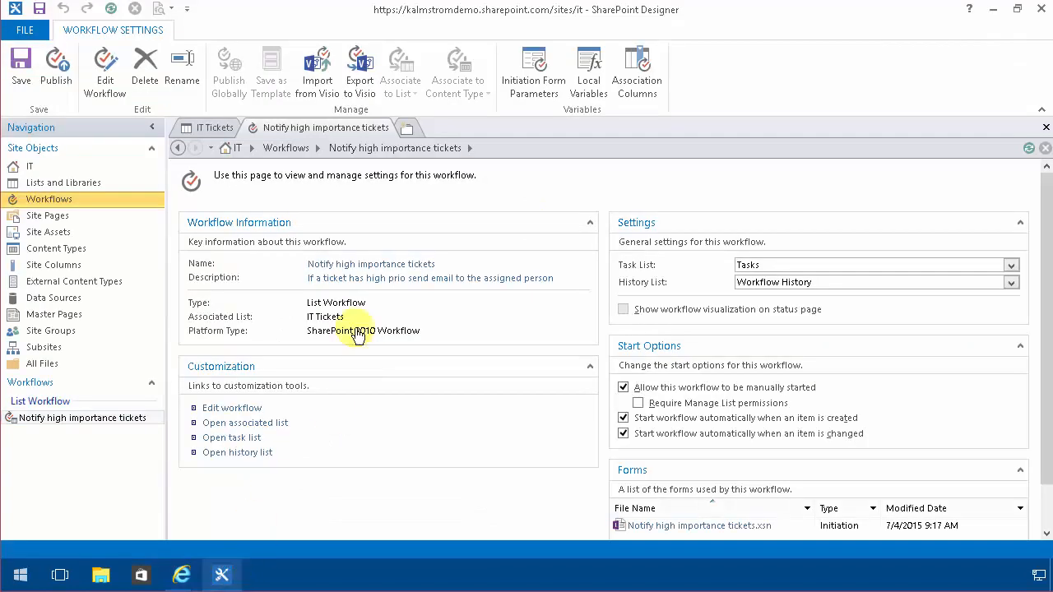
click(284, 148)
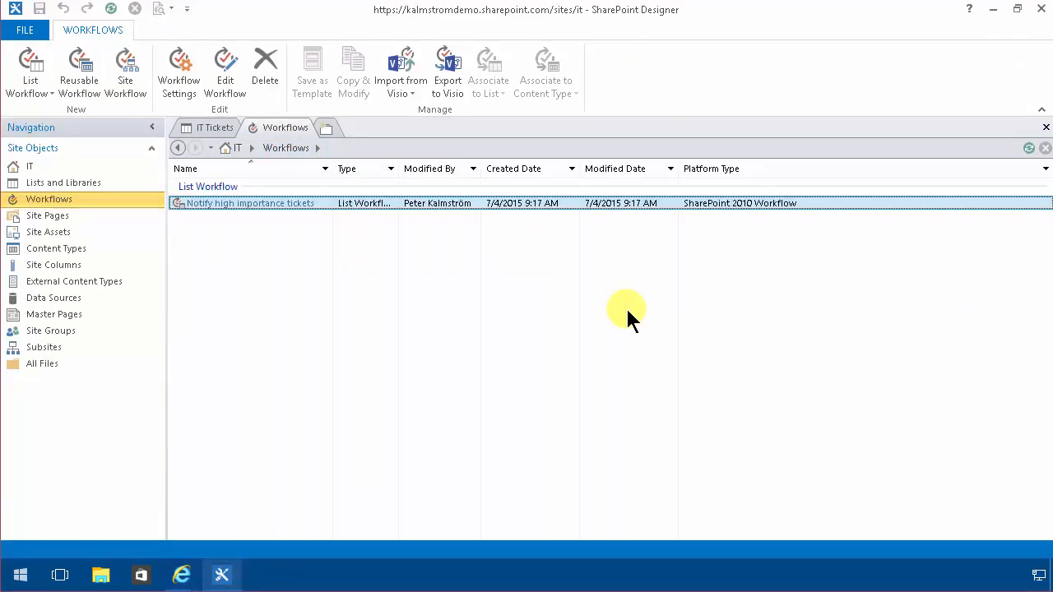